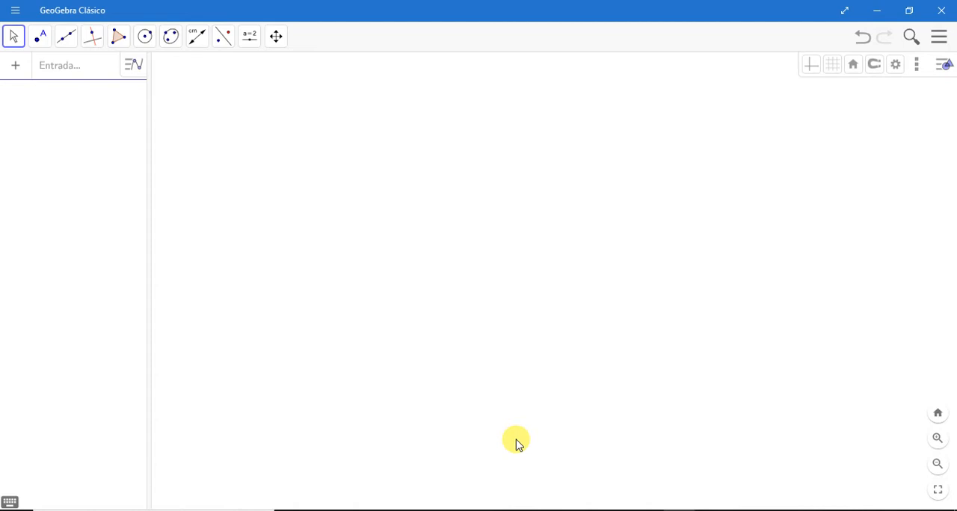
# Step: Switch to the Notepad definition of the parabola and examine the phrases describing the focus and the directrix
pyautogui.hotkey('alt', 'Tab')
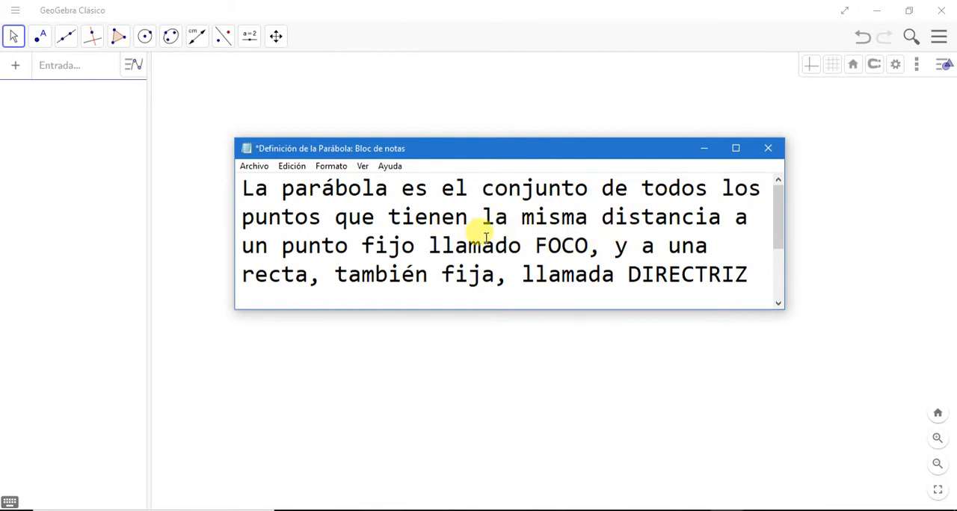
pyautogui.moveTo(535, 245); pyautogui.dragTo(585, 245)
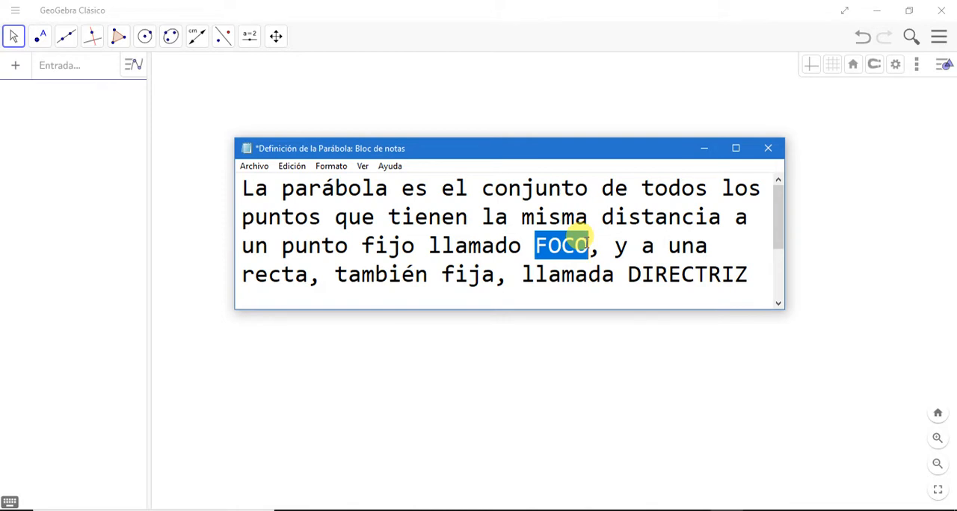
pyautogui.moveTo(628, 274); pyautogui.dragTo(748, 274)
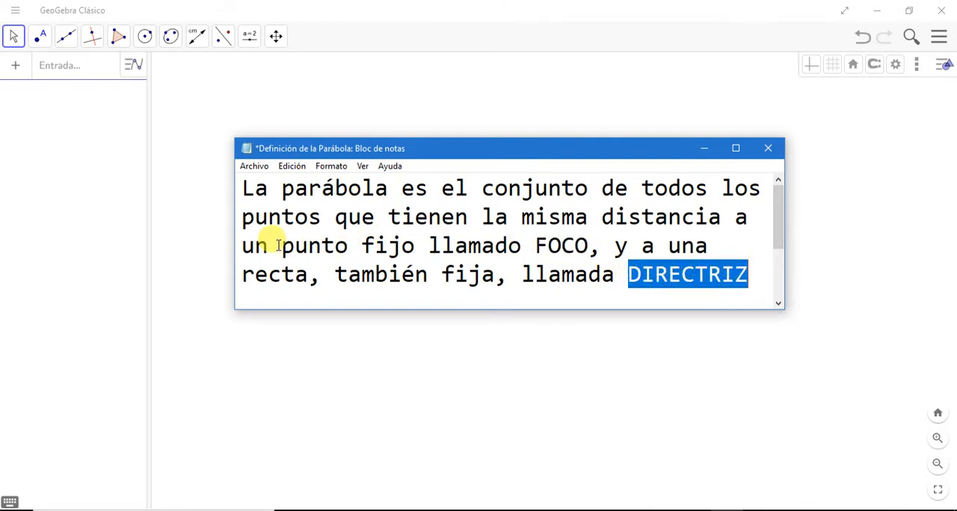
pyautogui.moveTo(279, 245); pyautogui.dragTo(415, 245)
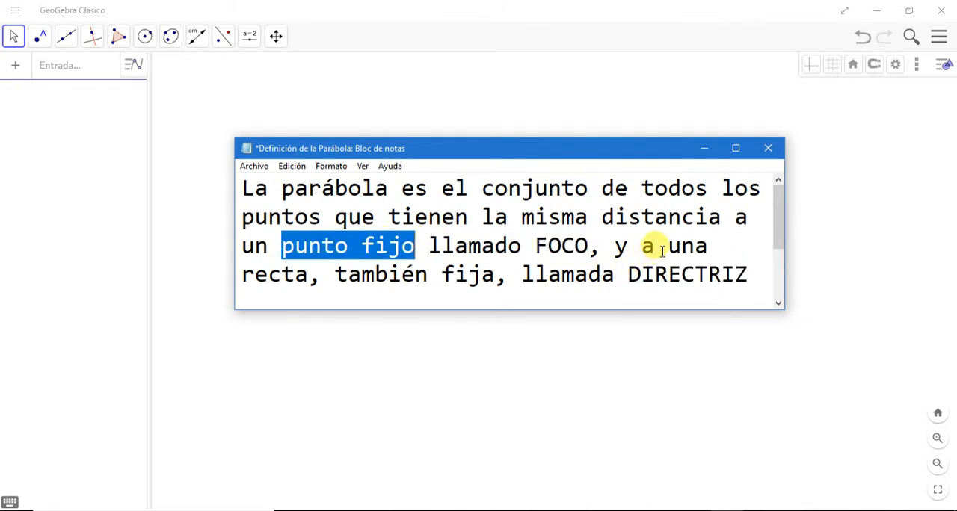
pyautogui.moveTo(668, 246); pyautogui.dragTo(501, 274)
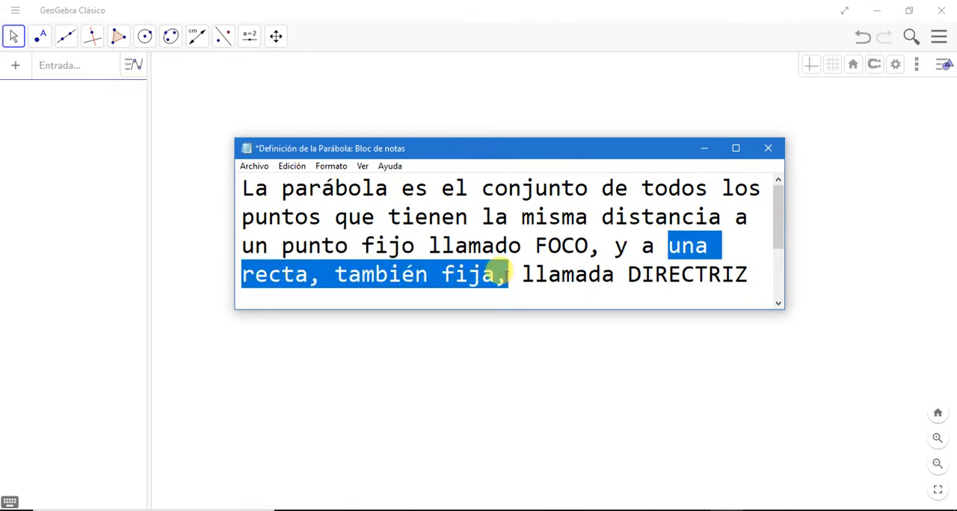
pyautogui.click(704, 151)
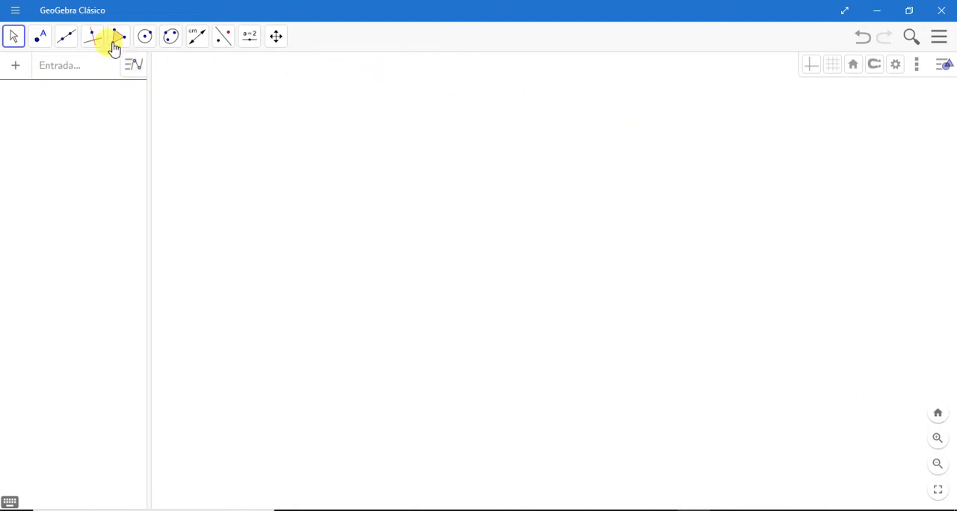
# Step: Place a free point at about (8.33, 4.19) and rename it F
pyautogui.click(41, 38)
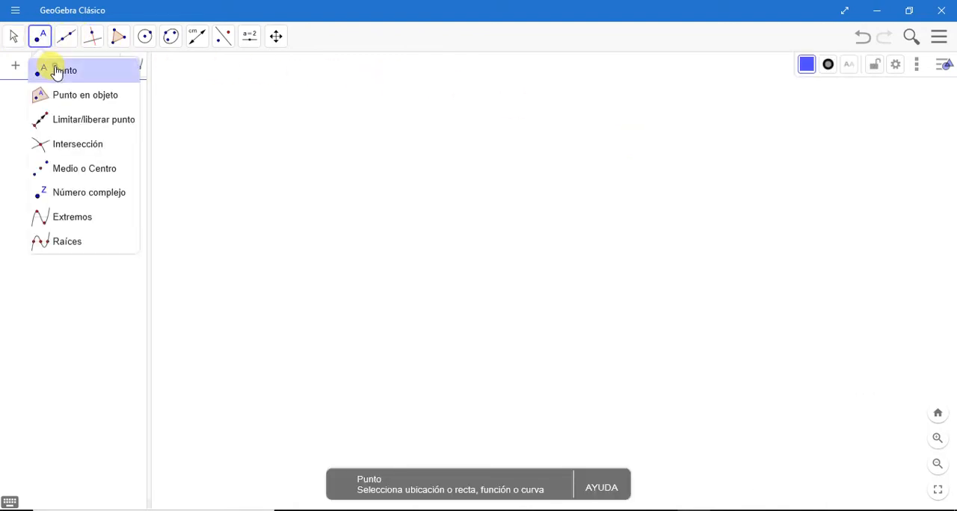
pyautogui.click(48, 68)
pyautogui.click(627, 222)
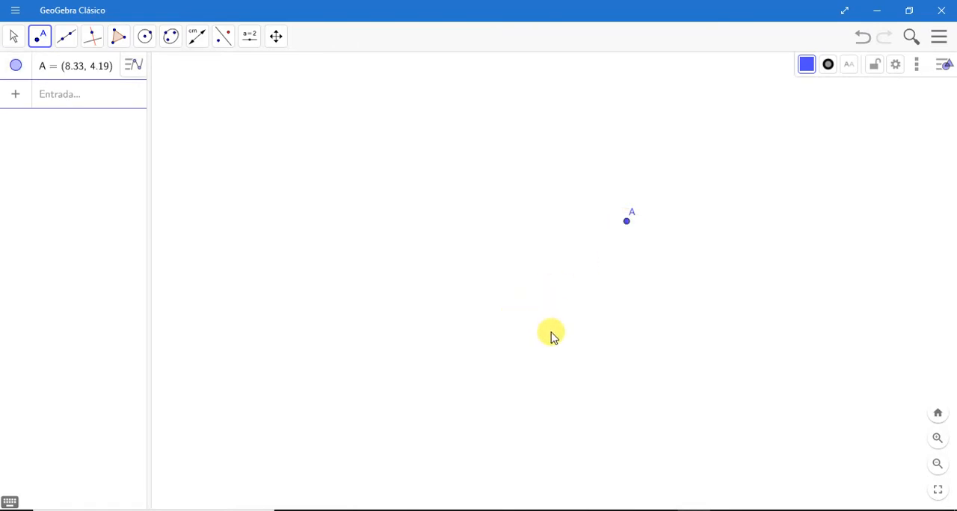
pyautogui.rightClick(45, 69)
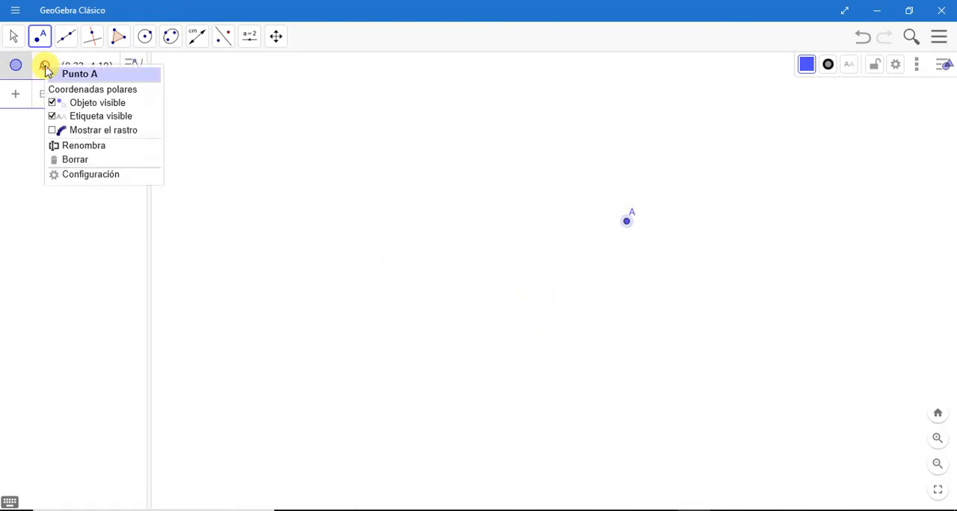
pyautogui.click(79, 145)
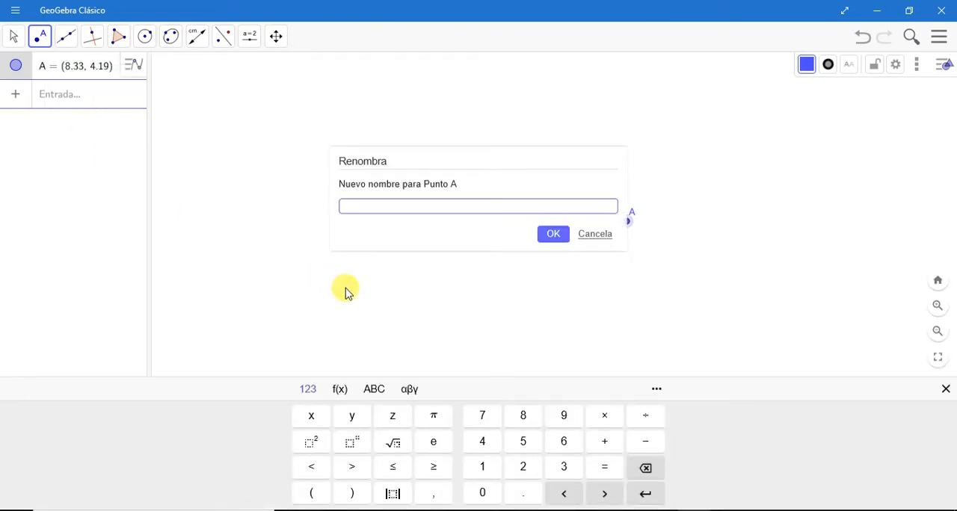
pyautogui.write('F')
pyautogui.click(554, 235)
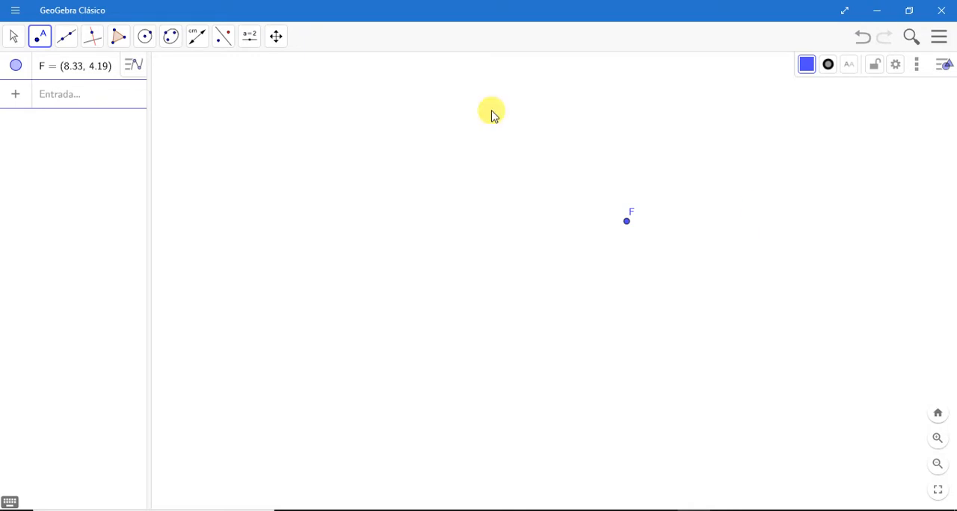
# Step: Draw a descending line through two new points at about (-2.25, 8.93) and (7.09, -2.81)
pyautogui.click(67, 35)
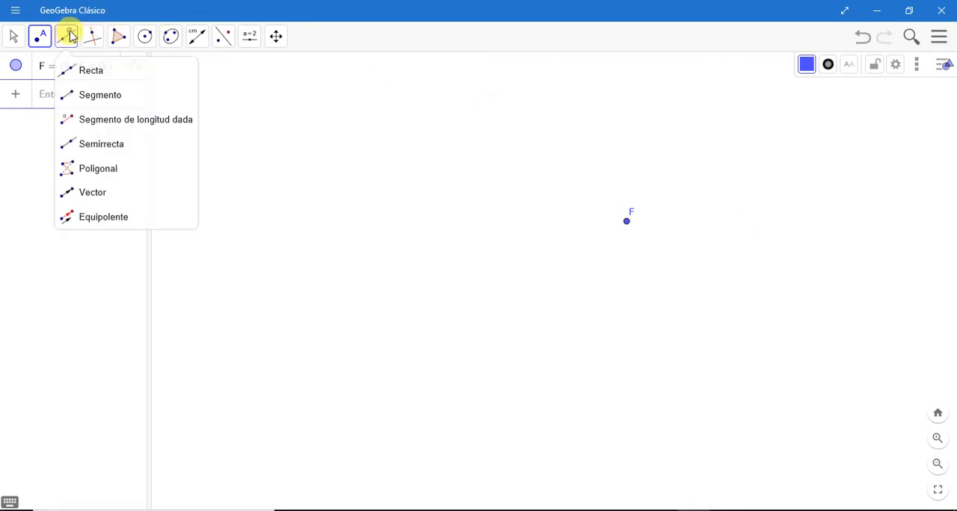
pyautogui.click(95, 75)
pyautogui.click(319, 84)
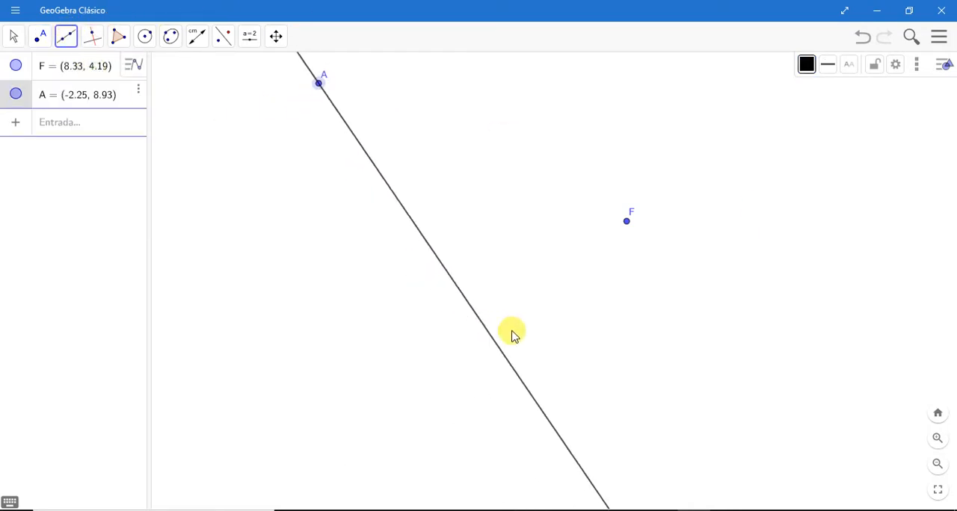
pyautogui.click(591, 426)
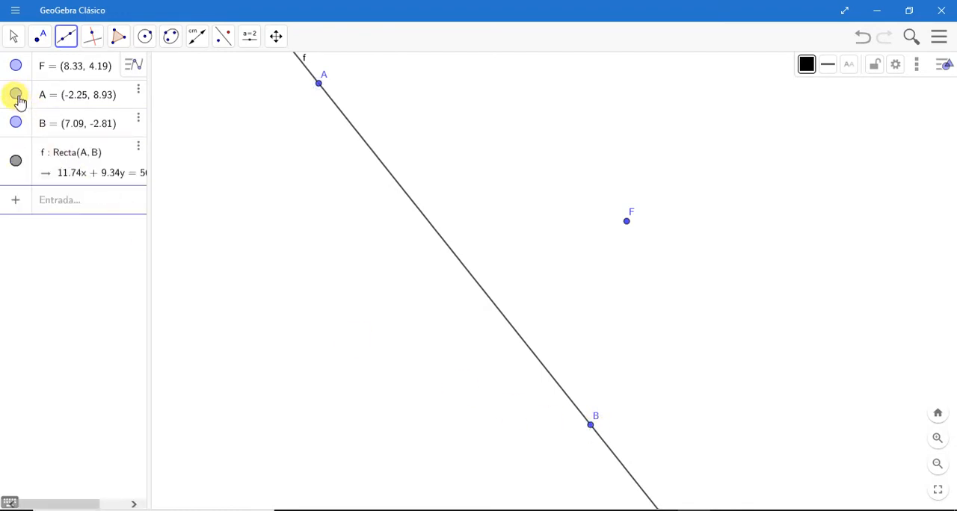
# Step: Hide points A and B that define the line
pyautogui.click(14, 36)
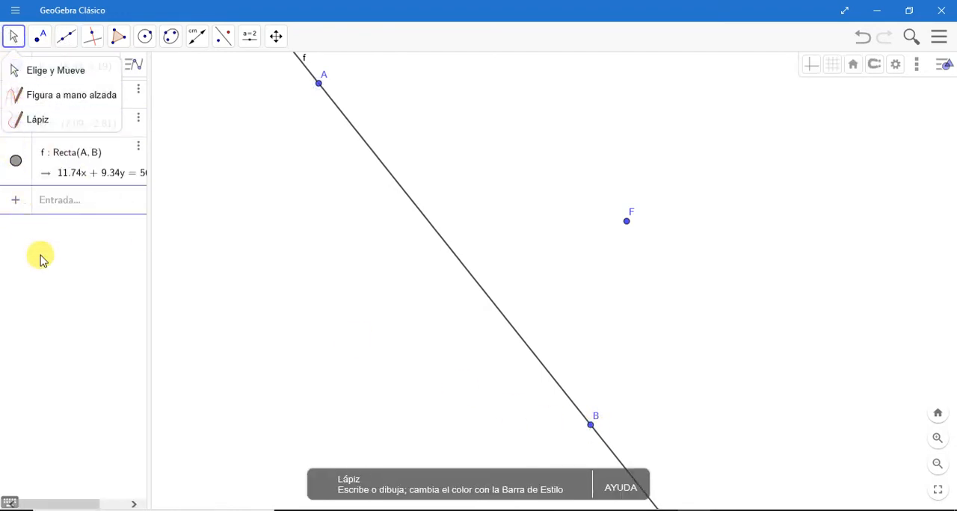
pyautogui.click(131, 104)
pyautogui.click(16, 95)
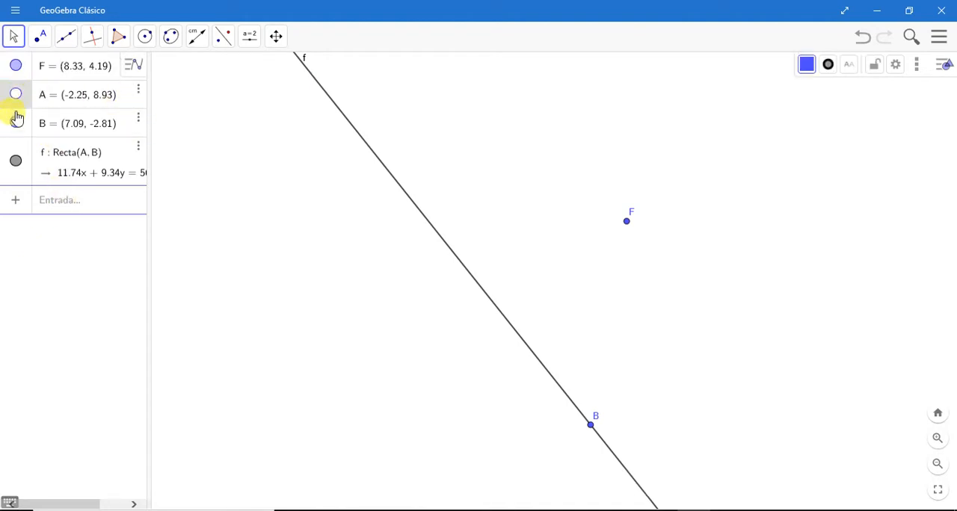
pyautogui.click(16, 123)
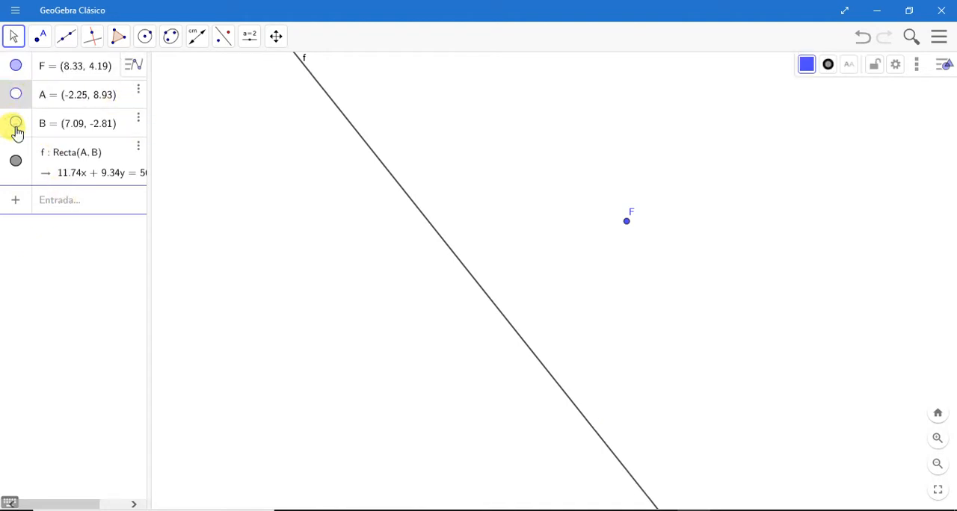
# Step: Rename the line as d and move its label slightly away from the line
pyautogui.rightClick(54, 158)
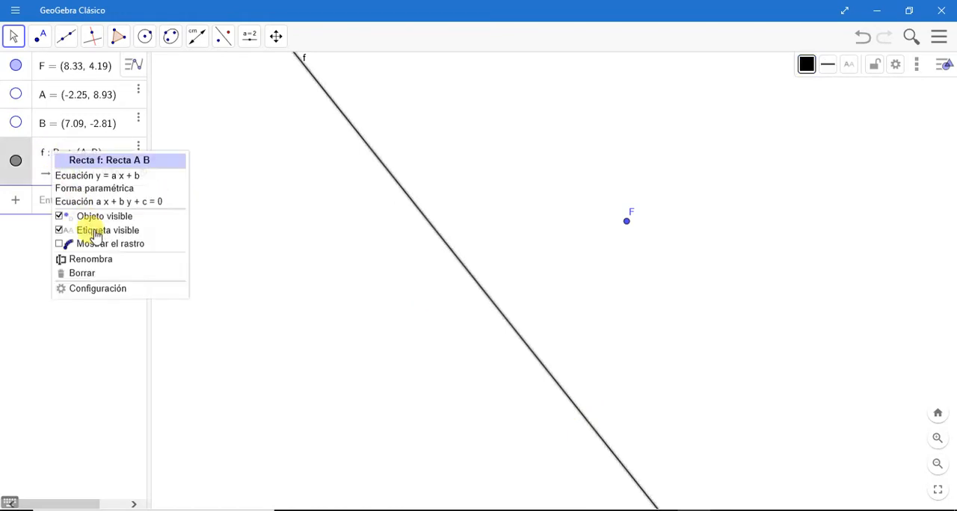
pyautogui.click(87, 260)
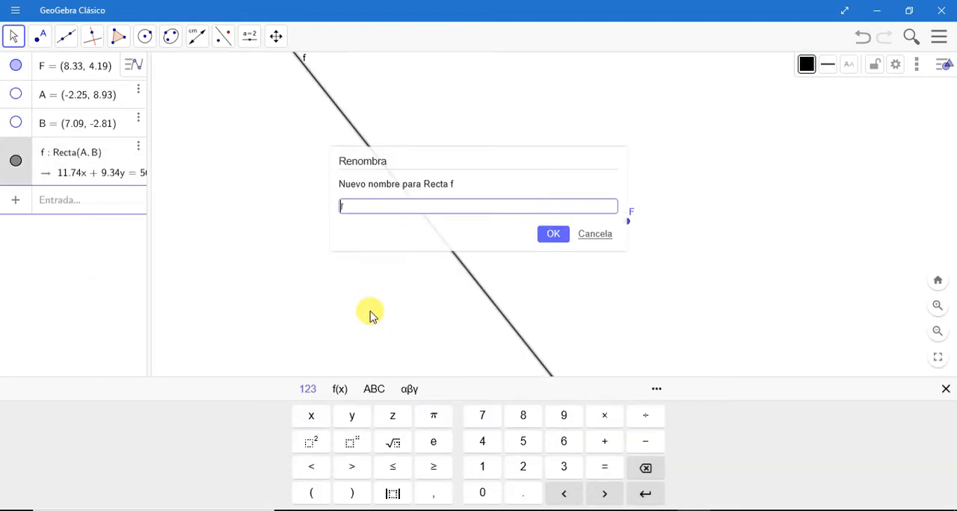
pyautogui.click(554, 235)
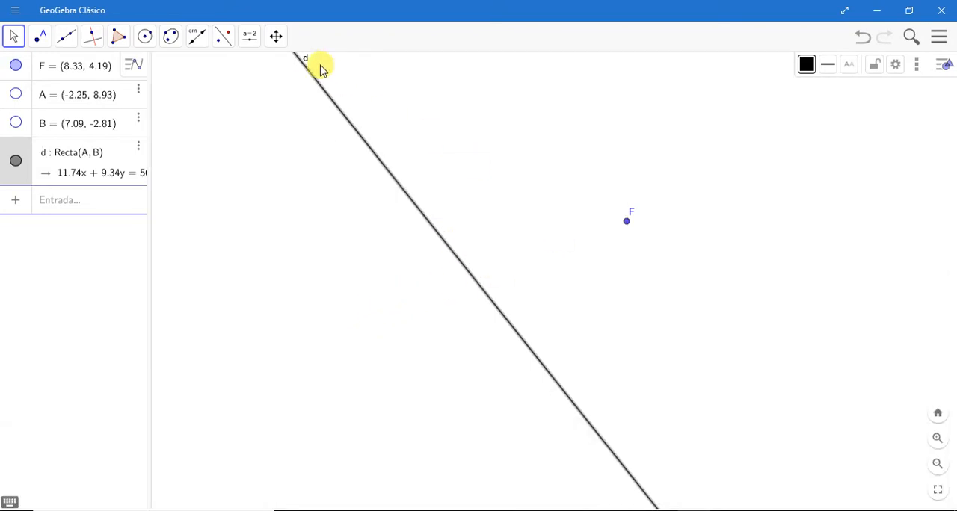
pyautogui.moveTo(307, 61); pyautogui.dragTo(363, 96)
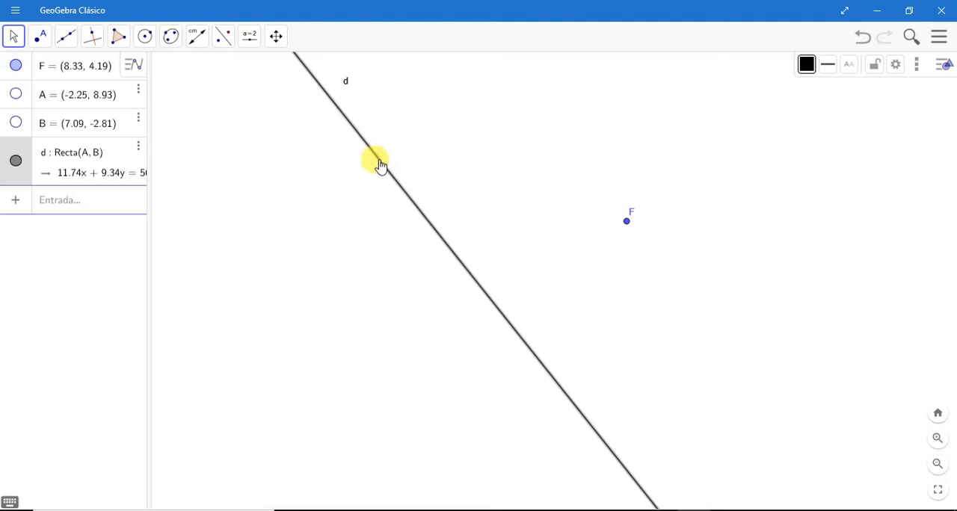
# Step: Place a point on line d at about (0.53, 5.43) with the Point on Object tool
pyautogui.click(39, 36)
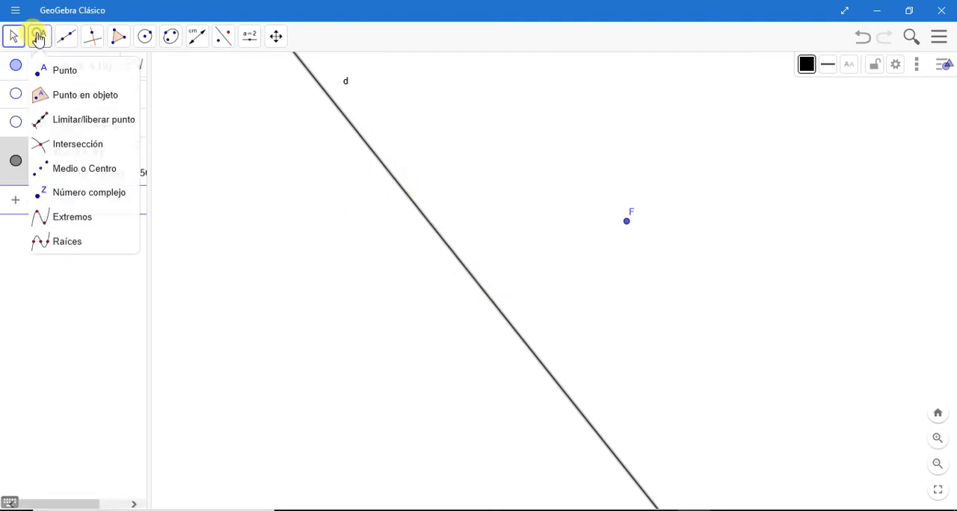
pyautogui.click(74, 96)
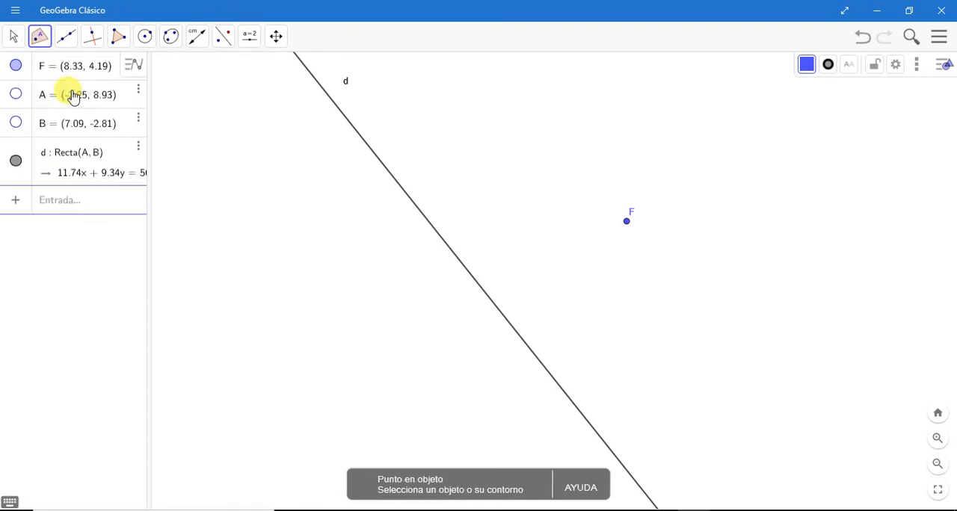
pyautogui.click(400, 186)
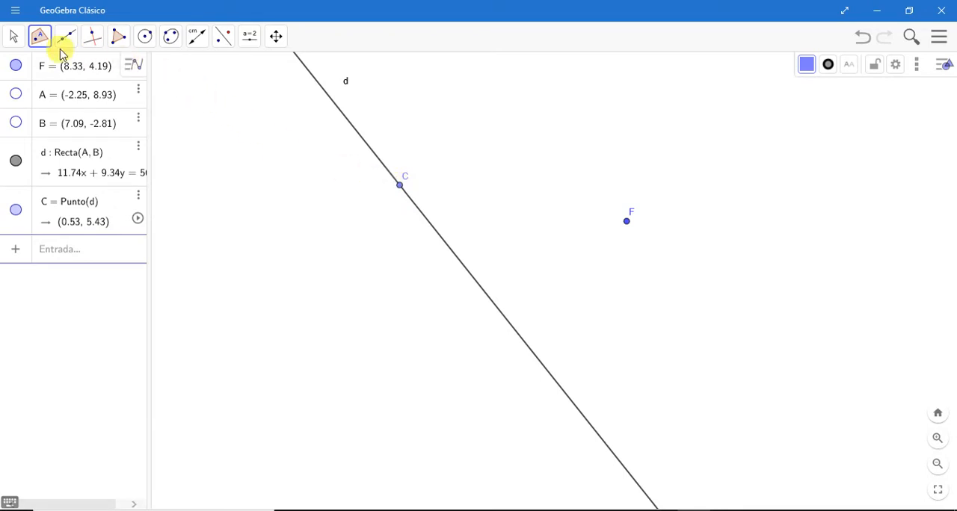
# Step: Move point C back and forth along line d, leaving it at about (3.58, 1.6)
pyautogui.click(13, 37)
pyautogui.click(37, 39)
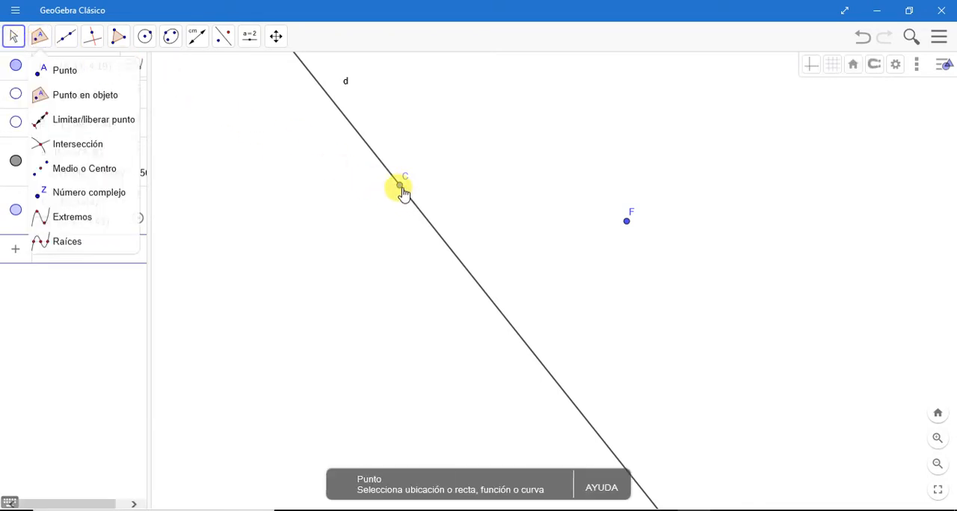
pyautogui.press('Escape')
pyautogui.moveTo(406, 199); pyautogui.dragTo(374, 182)
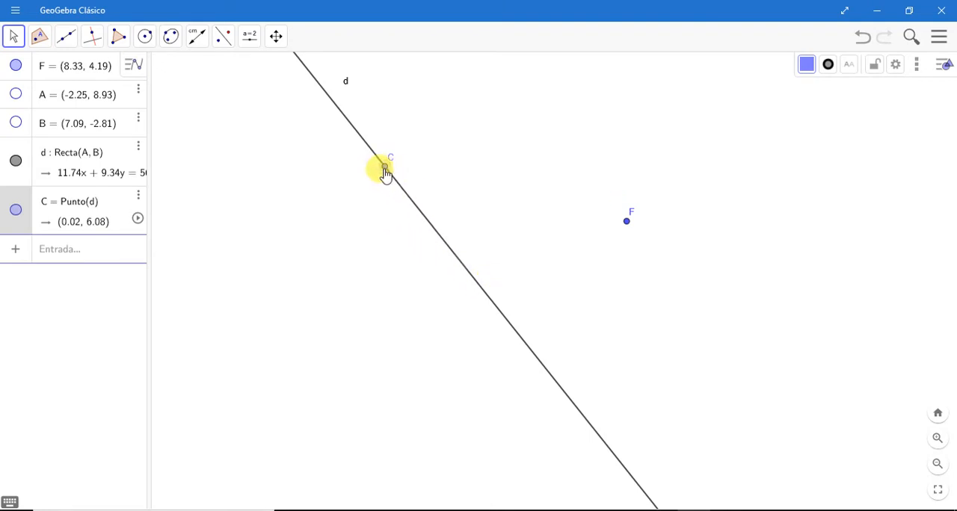
pyautogui.moveTo(385, 172); pyautogui.dragTo(451, 252)
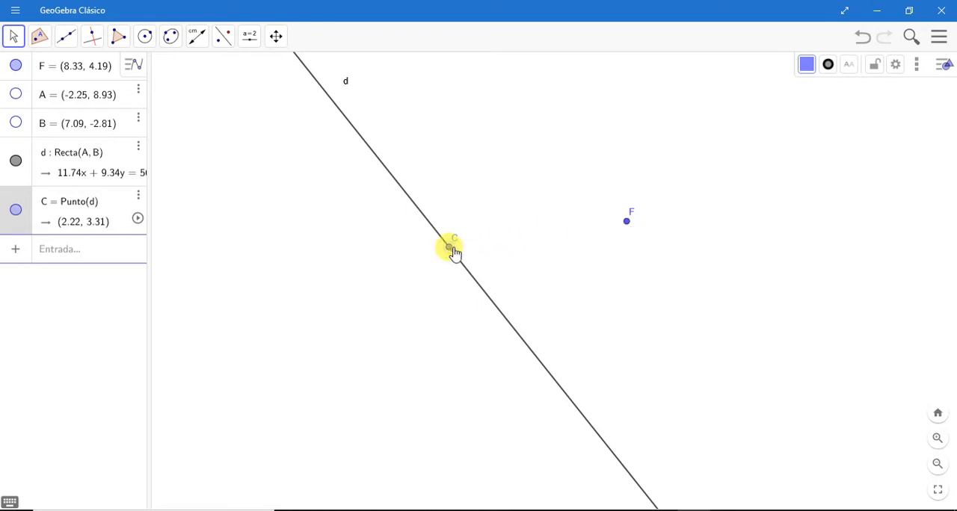
pyautogui.moveTo(450, 250); pyautogui.dragTo(491, 300)
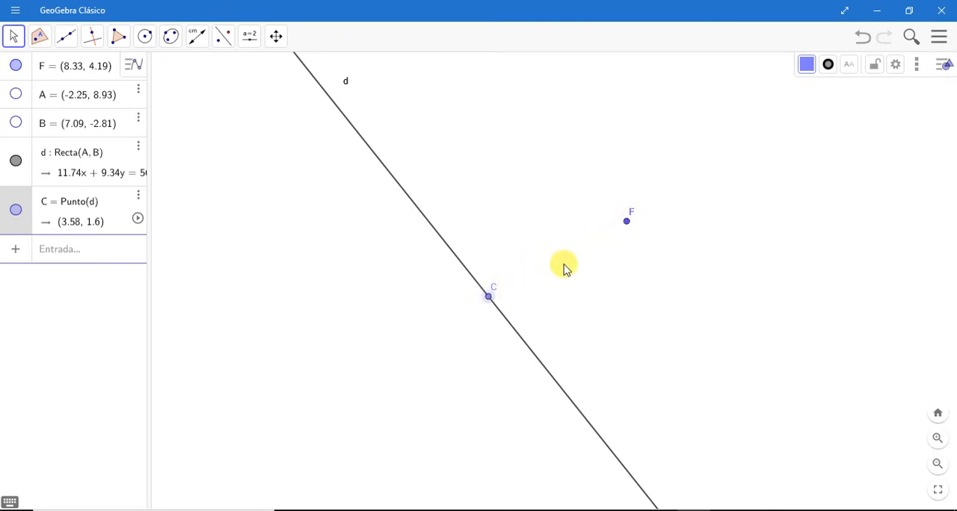
# Step: Draw two circles of equal radius, one centred at F through C and one centred at C through F
pyautogui.click(145, 36)
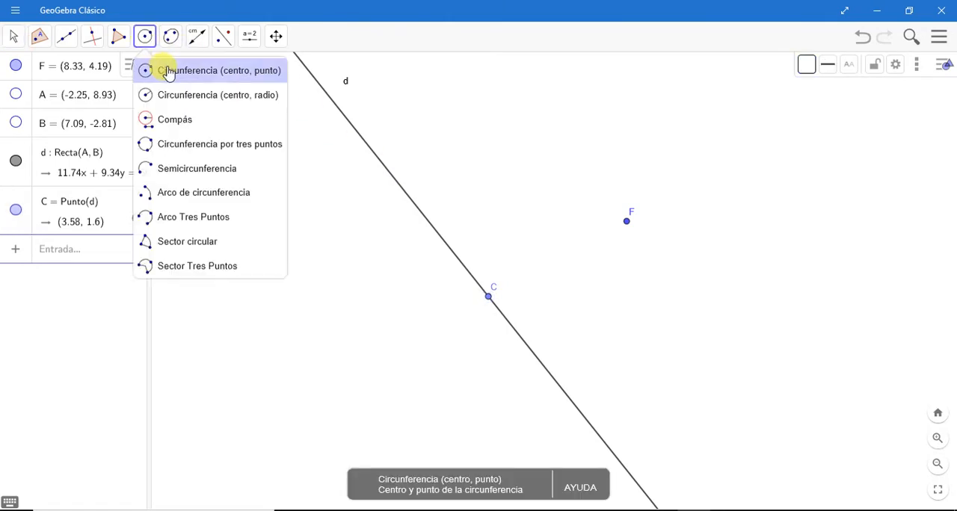
pyautogui.click(172, 71)
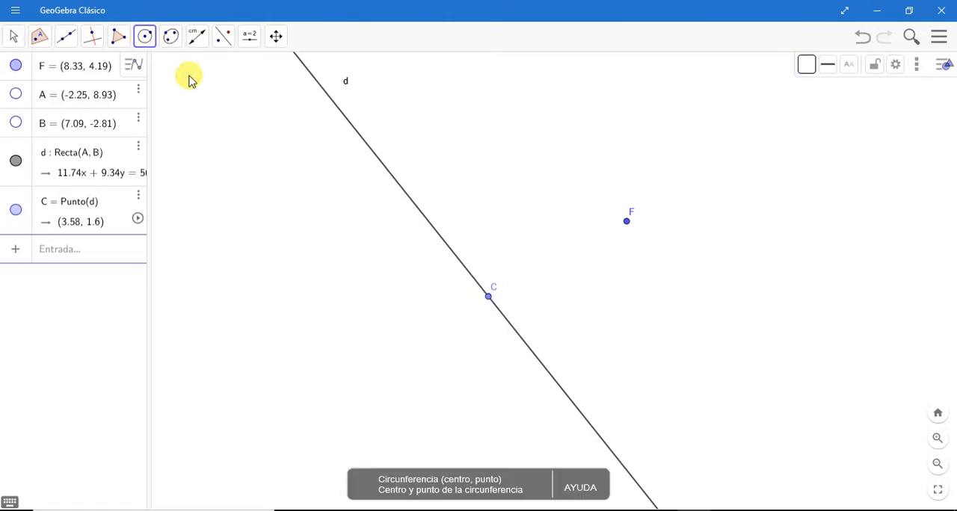
pyautogui.click(627, 222)
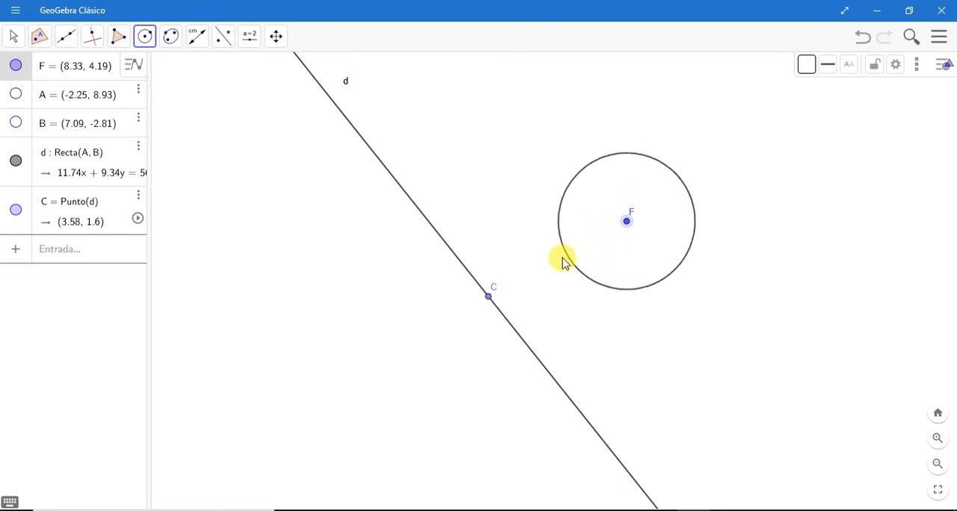
pyautogui.click(490, 299)
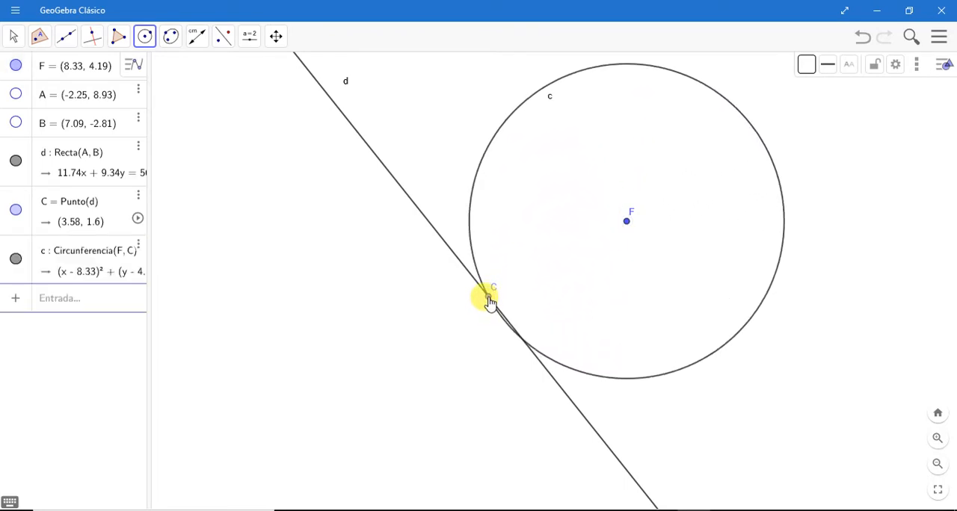
pyautogui.click(489, 298)
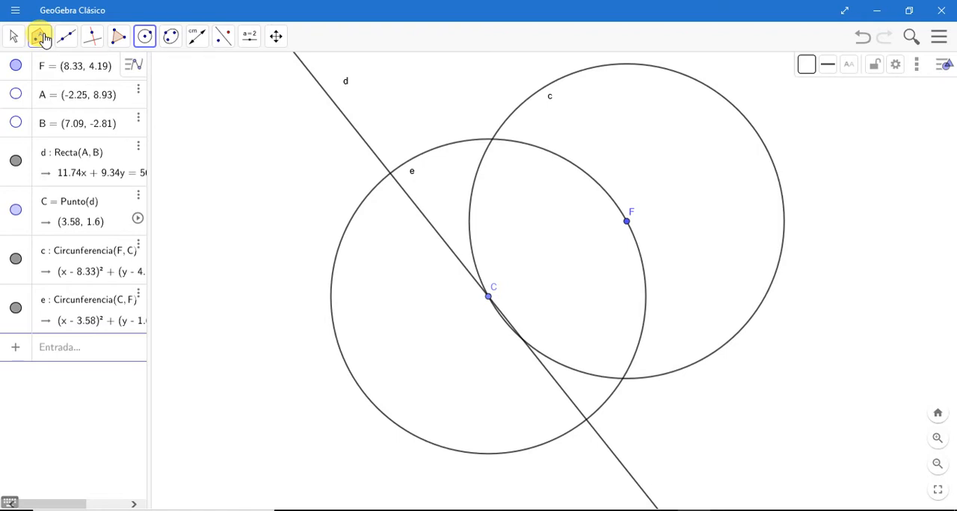
# Step: Mark both intersection points of the two circles
pyautogui.click(41, 37)
pyautogui.click(68, 147)
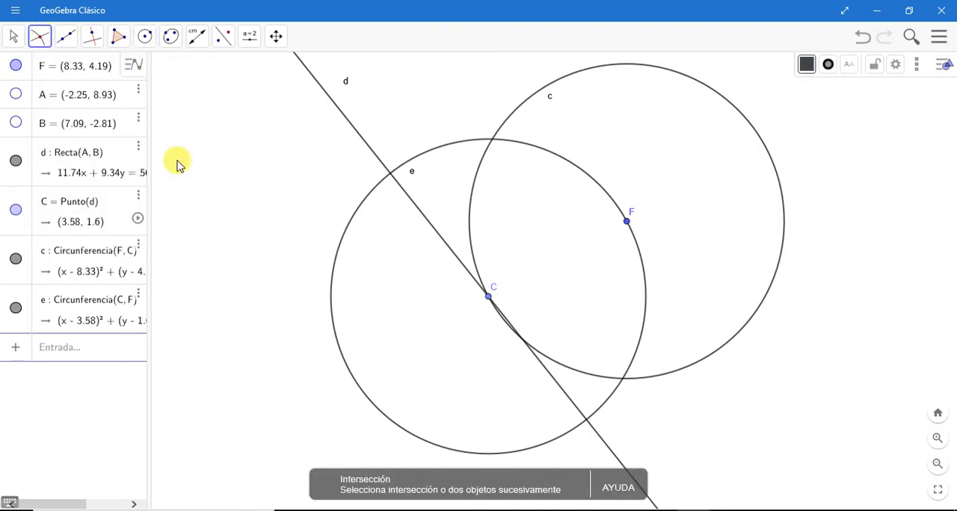
pyautogui.click(575, 77)
pyautogui.click(572, 172)
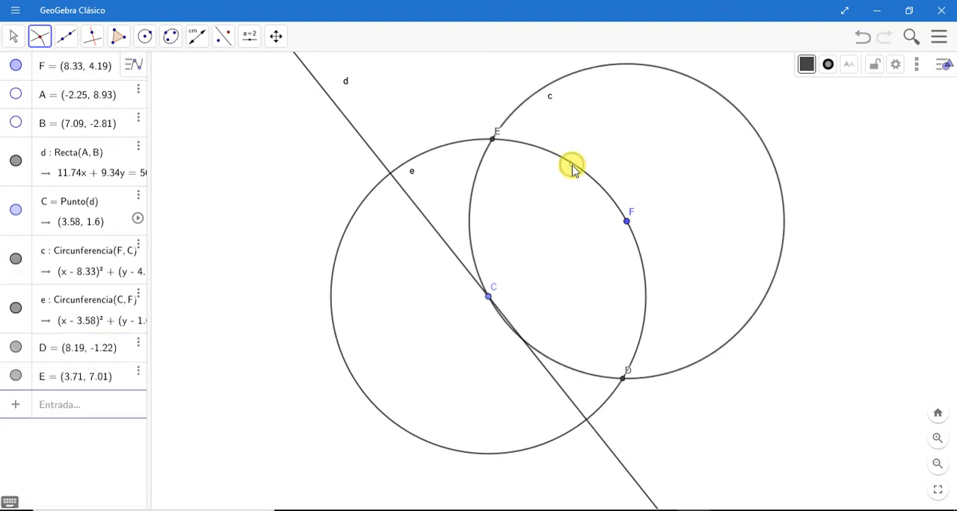
# Step: Hide both circles, c and e, leaving their intersection points in view
pyautogui.click(10, 38)
pyautogui.click(11, 33)
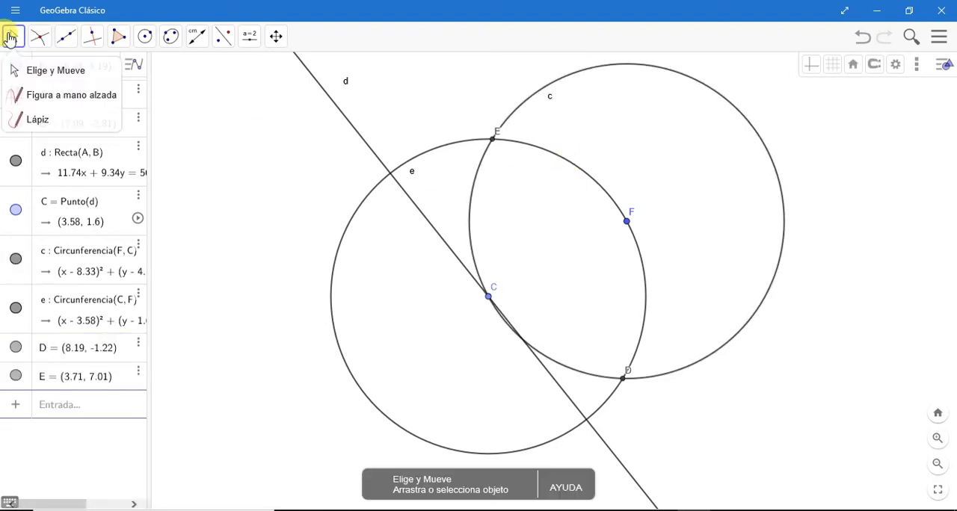
pyautogui.click(523, 191)
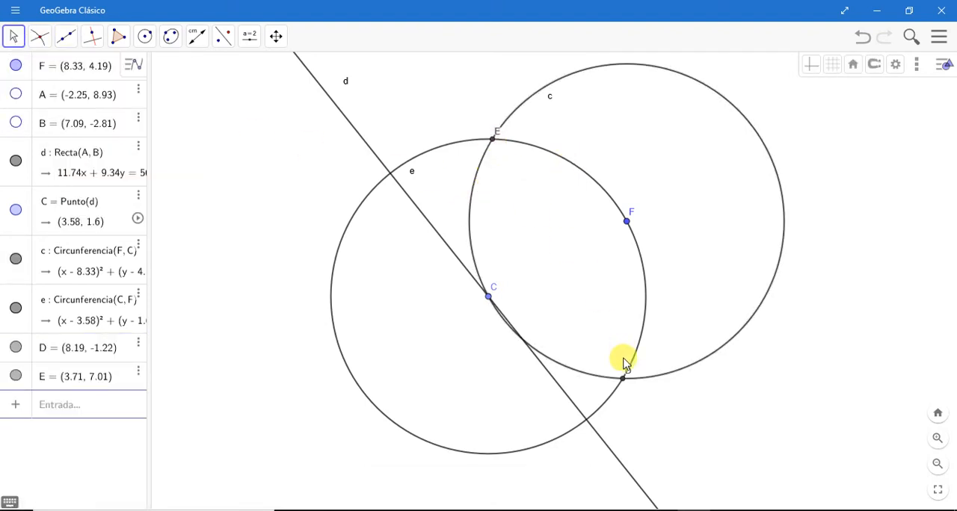
pyautogui.click(16, 259)
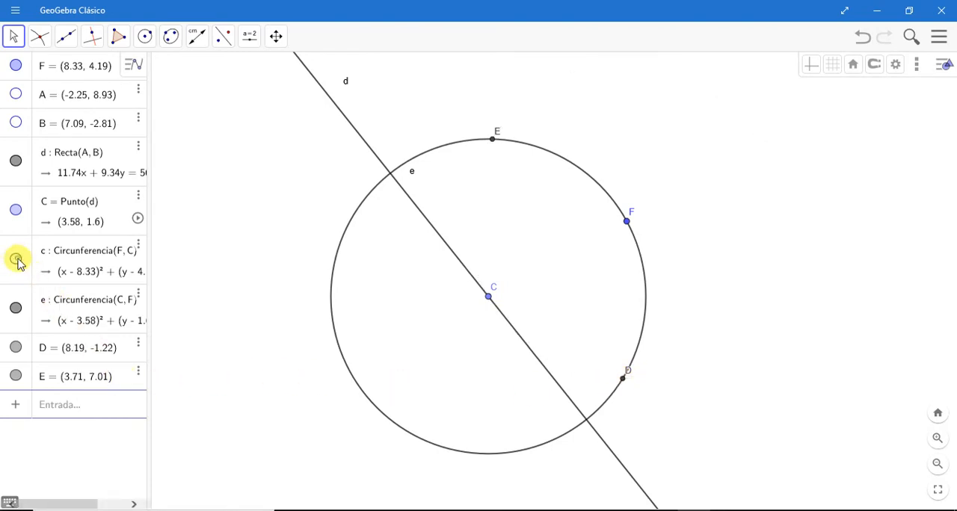
pyautogui.click(16, 308)
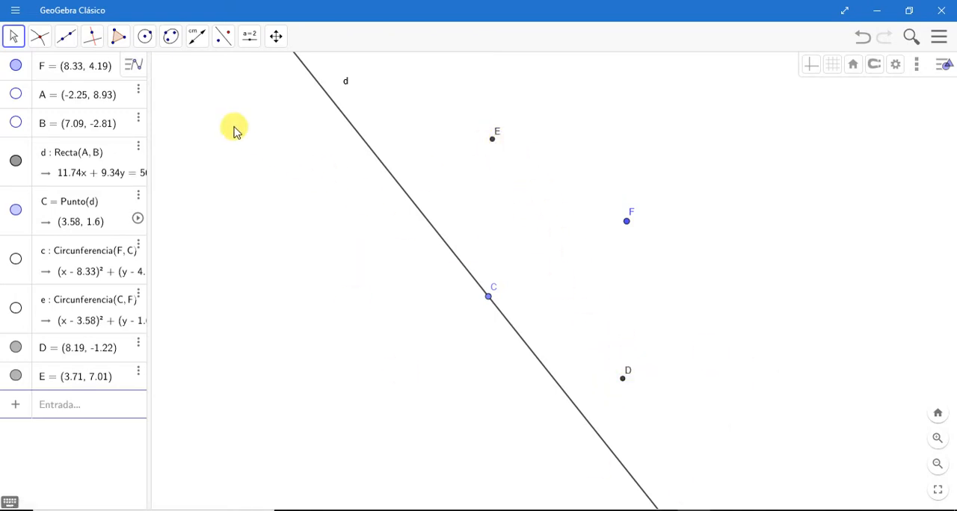
# Step: Draw a line through the two circle intersection points, E and D
pyautogui.click(65, 36)
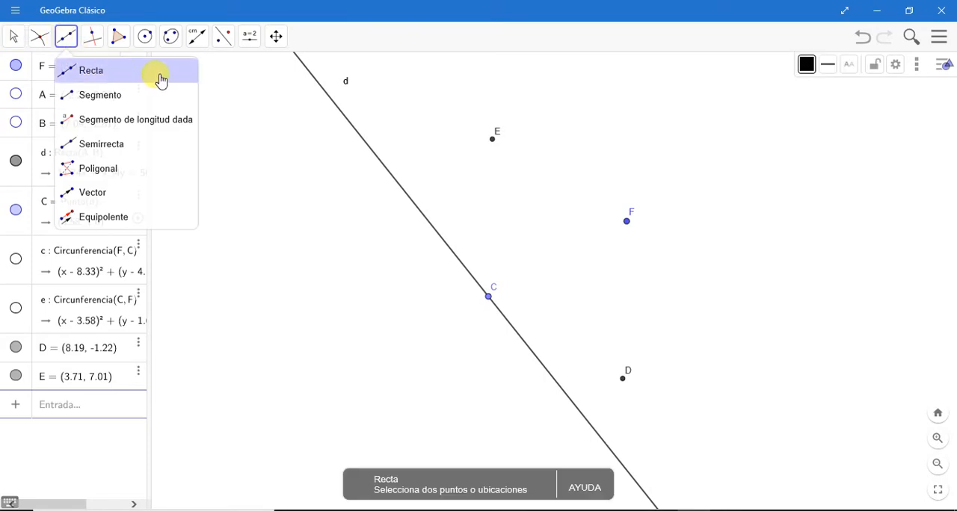
pyautogui.click(157, 73)
pyautogui.click(489, 141)
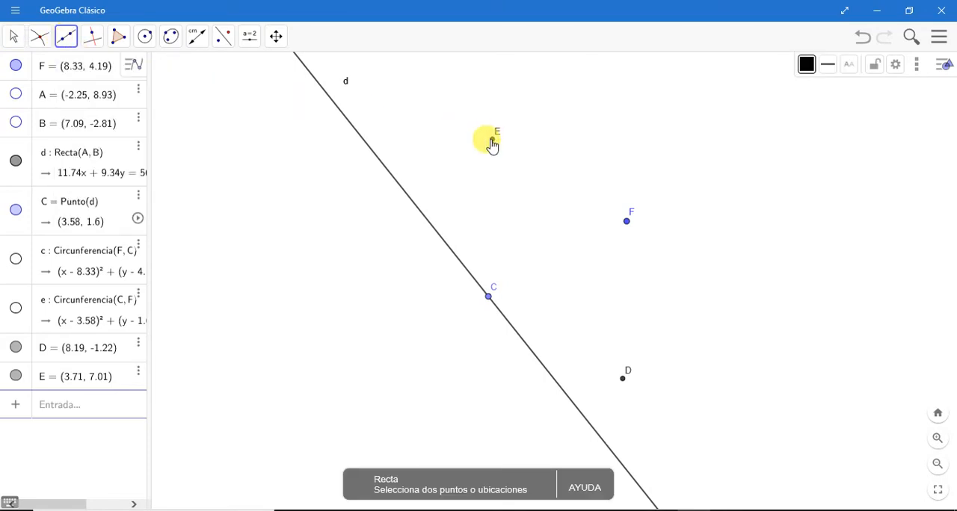
pyautogui.click(624, 378)
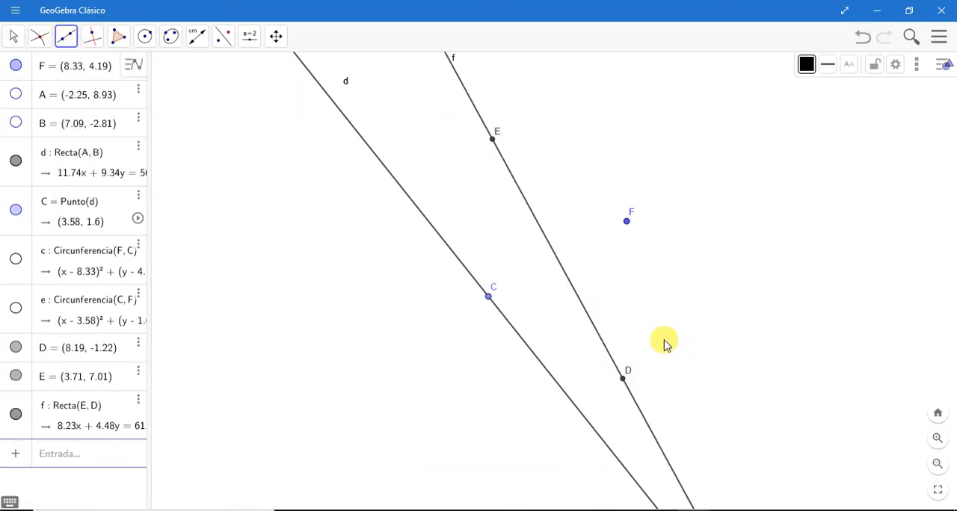
# Step: Move point C along line d to about (2.46, 3.01)
pyautogui.click(11, 42)
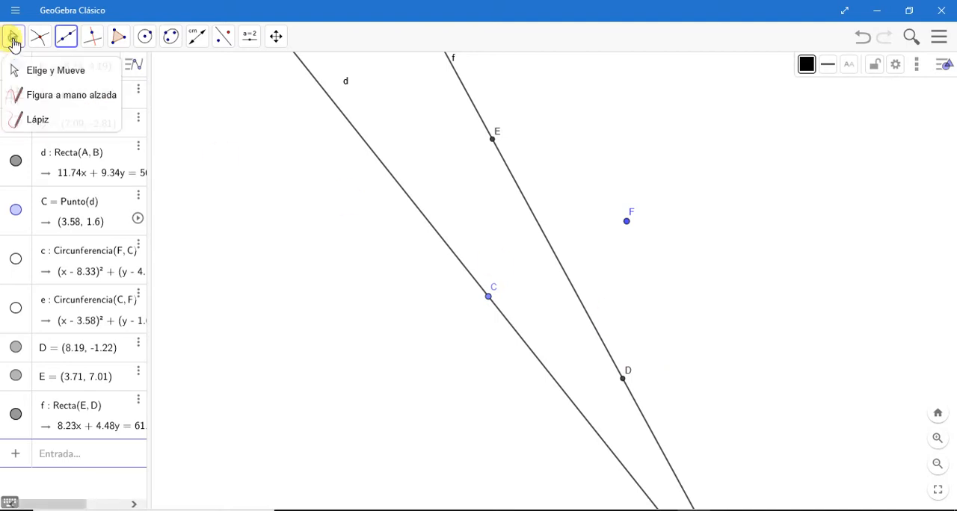
pyautogui.moveTo(39, 39)
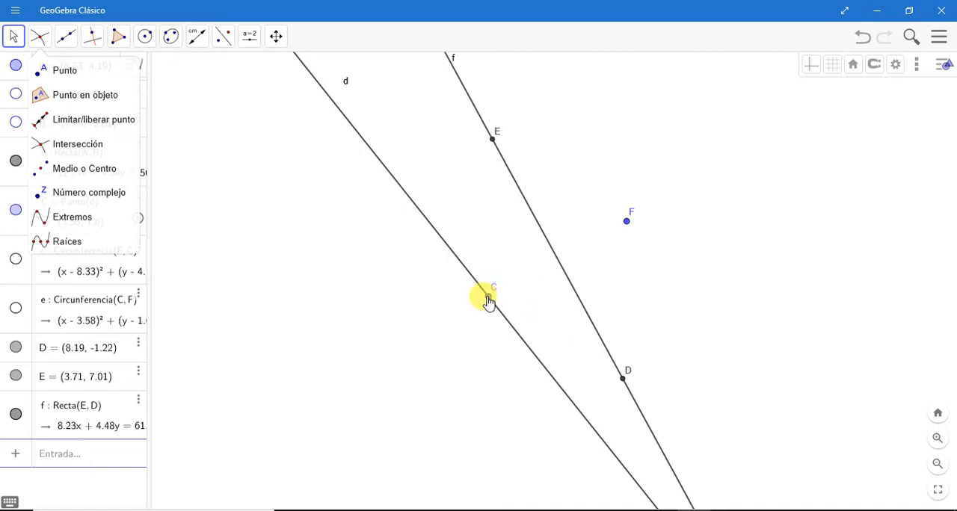
pyautogui.moveTo(487, 299); pyautogui.dragTo(455, 265)
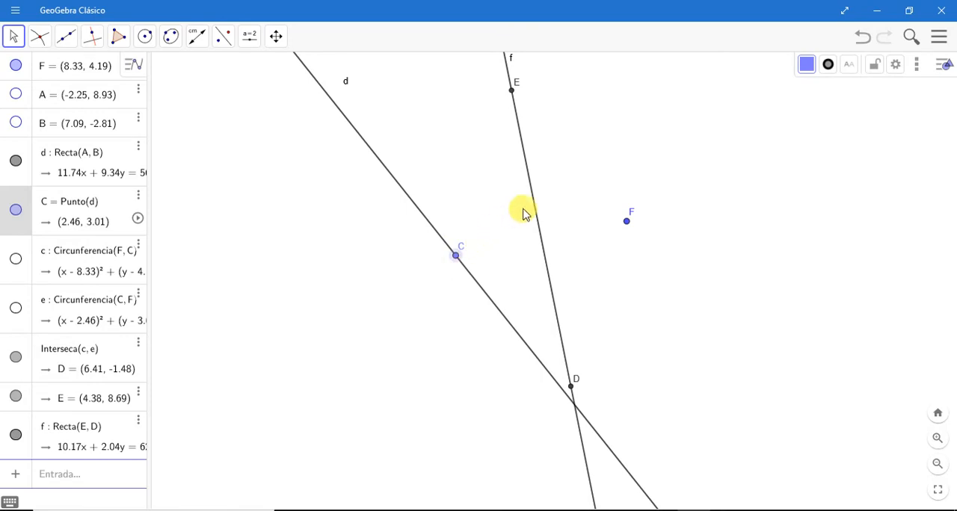
# Step: Construct the perpendicular to line d through point C
pyautogui.click(94, 36)
pyautogui.click(164, 78)
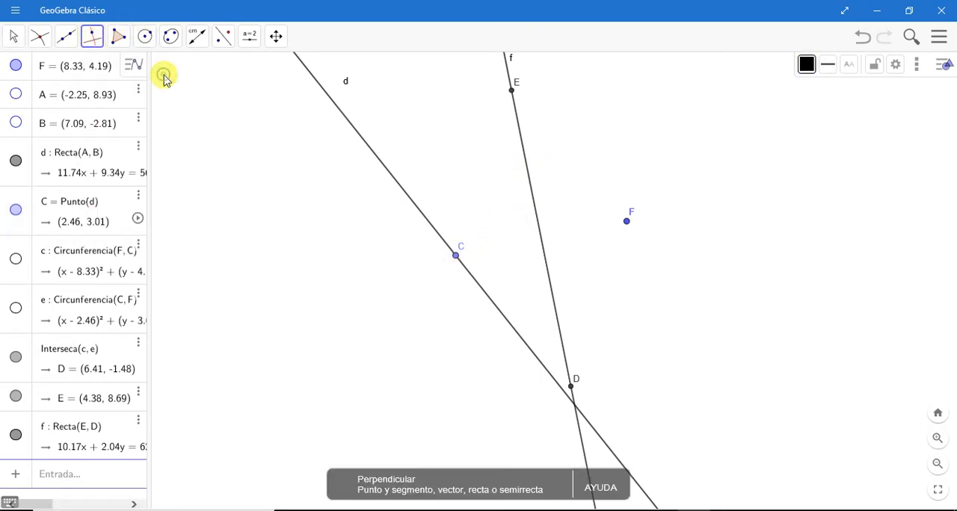
pyautogui.click(383, 168)
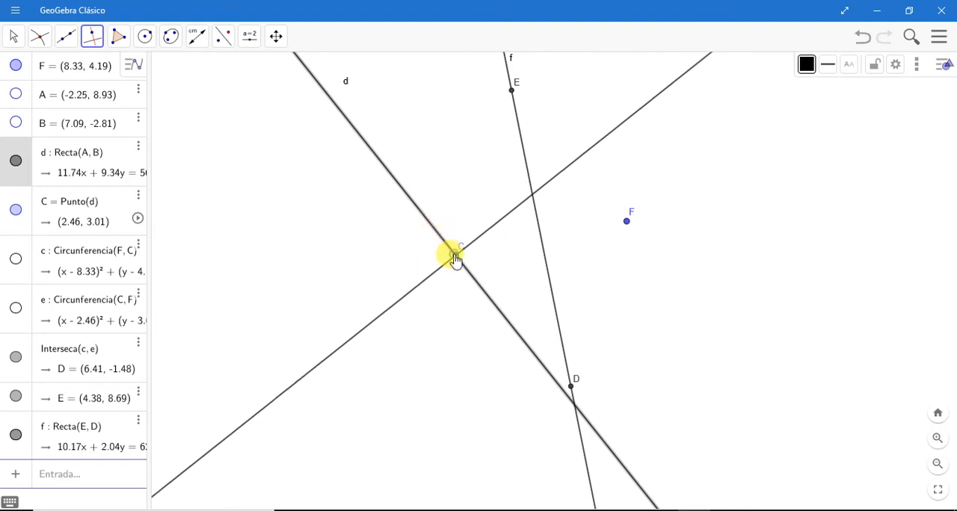
pyautogui.click(454, 256)
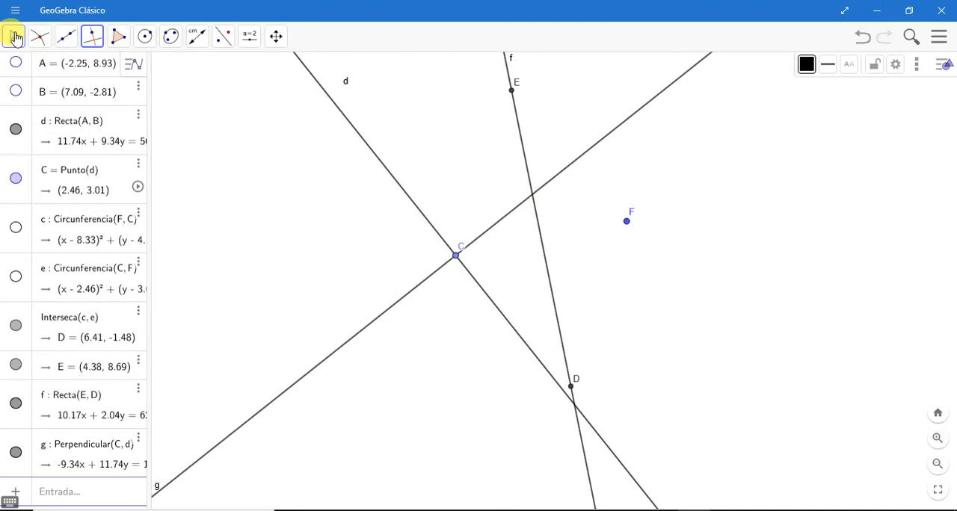
# Step: Hide line f through E and D, and show it again
pyautogui.click(15, 38)
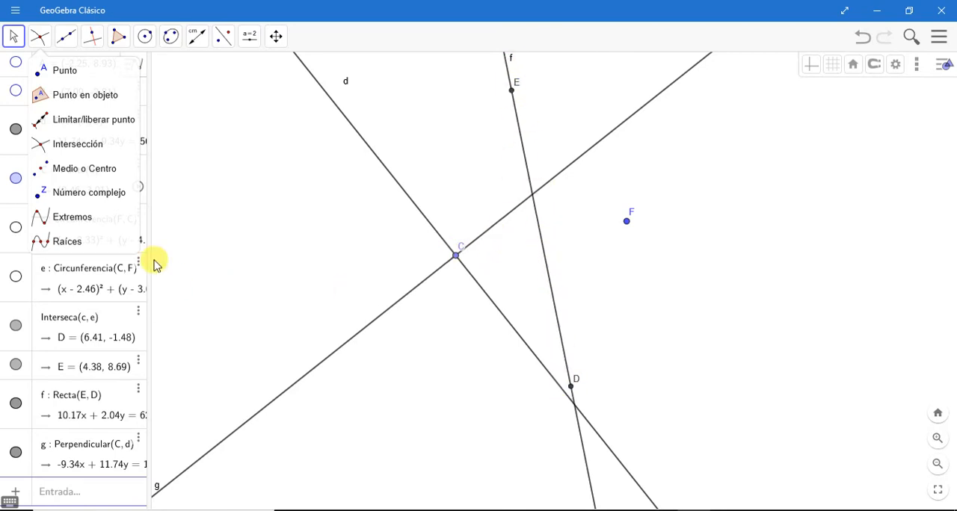
pyautogui.click(16, 404)
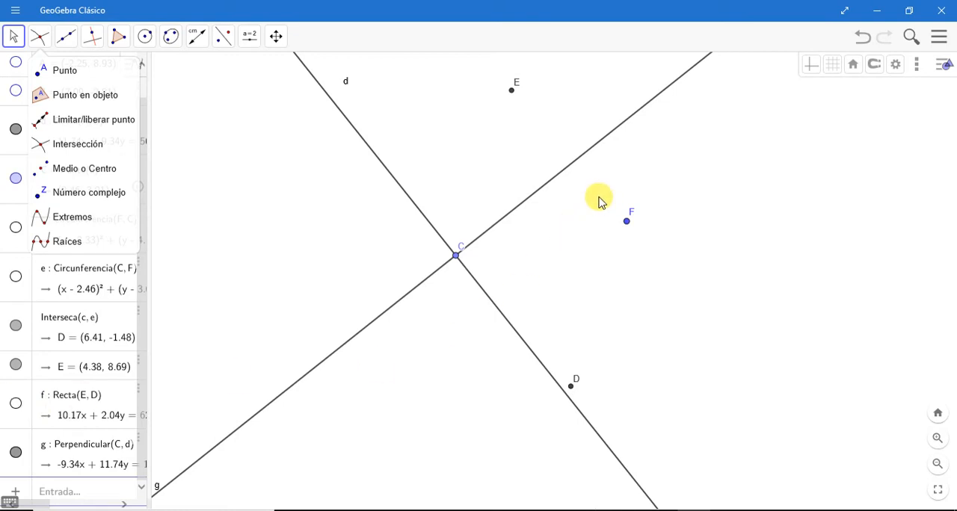
pyautogui.click(16, 405)
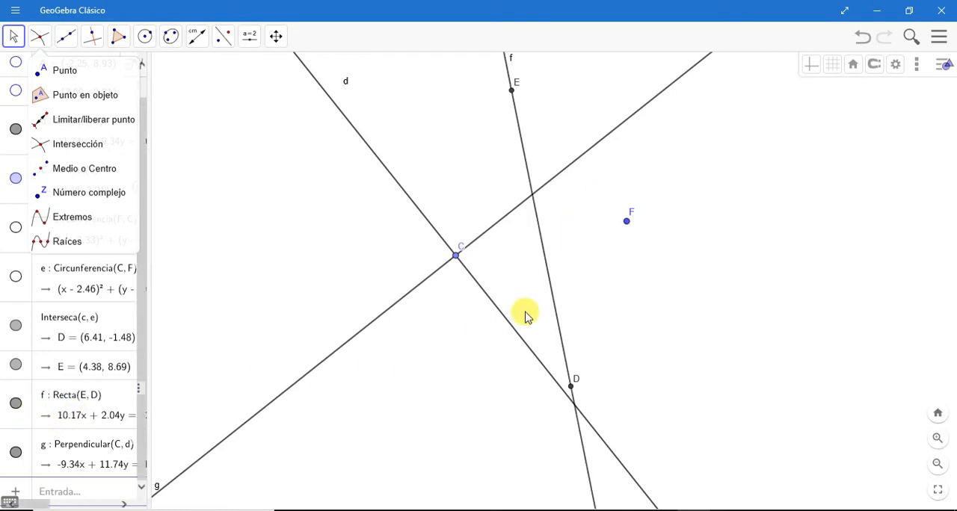
# Step: Mark the intersection of line f through E and D with the perpendicular g through C
pyautogui.click(41, 38)
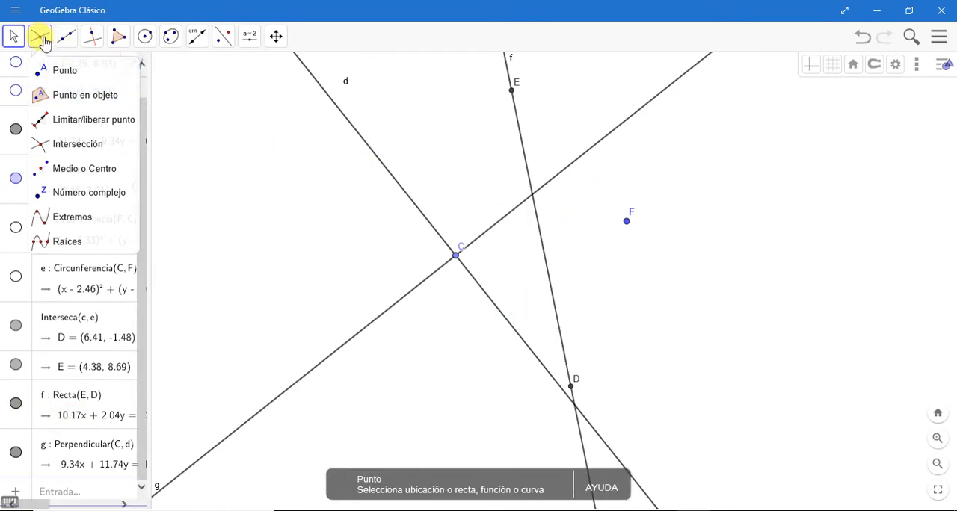
pyautogui.click(95, 145)
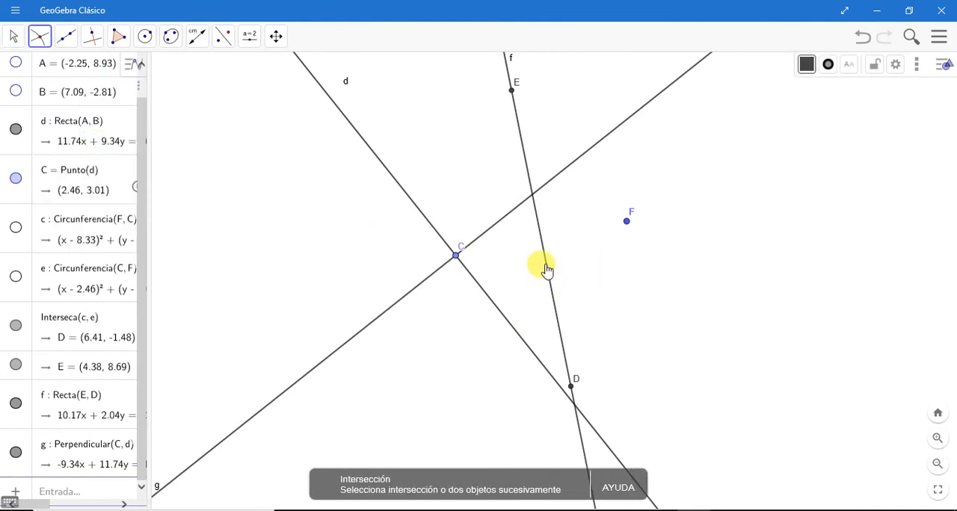
pyautogui.click(545, 266)
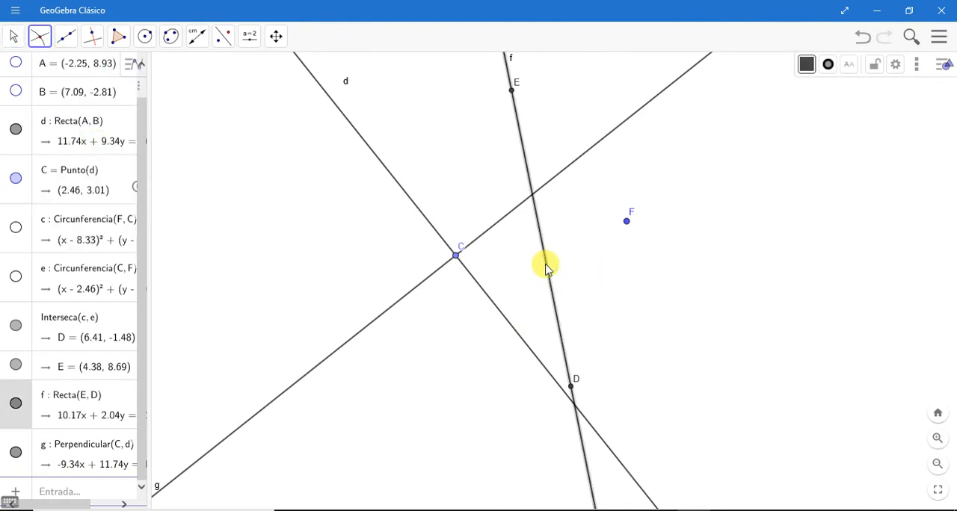
pyautogui.click(580, 157)
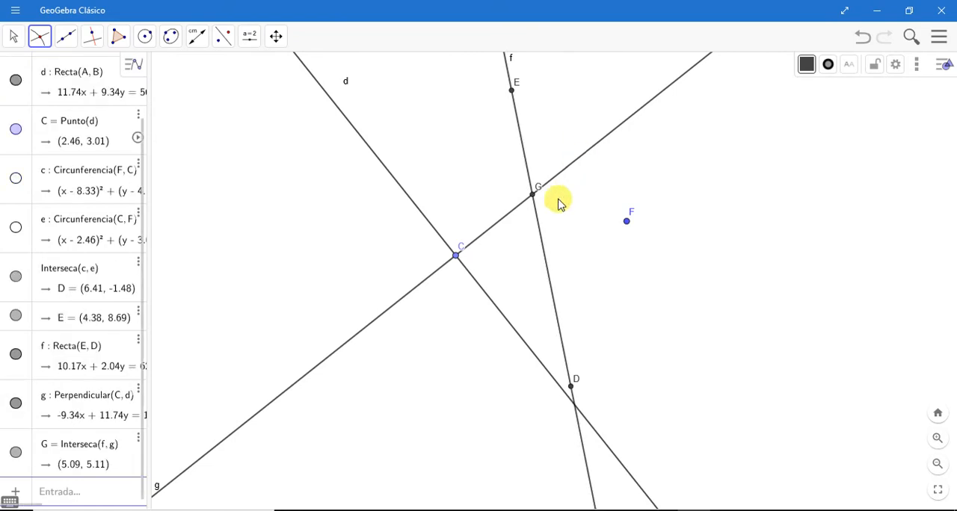
# Step: Hide line f through E and D and the perpendicular line g
pyautogui.click(12, 36)
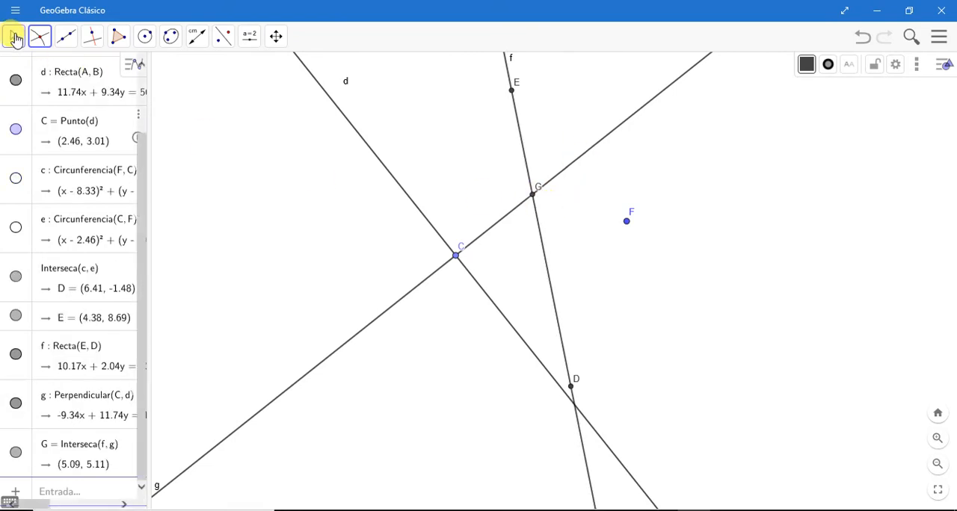
pyautogui.click(16, 355)
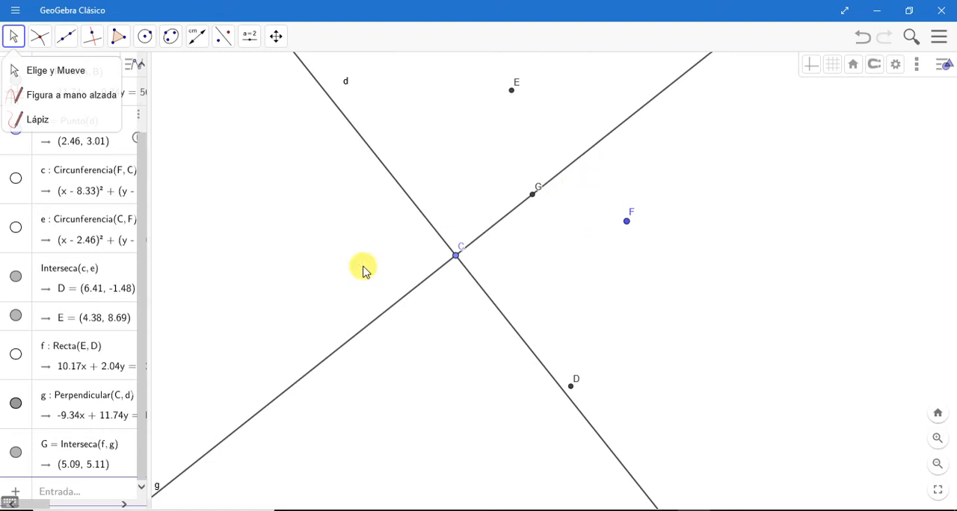
pyautogui.click(16, 404)
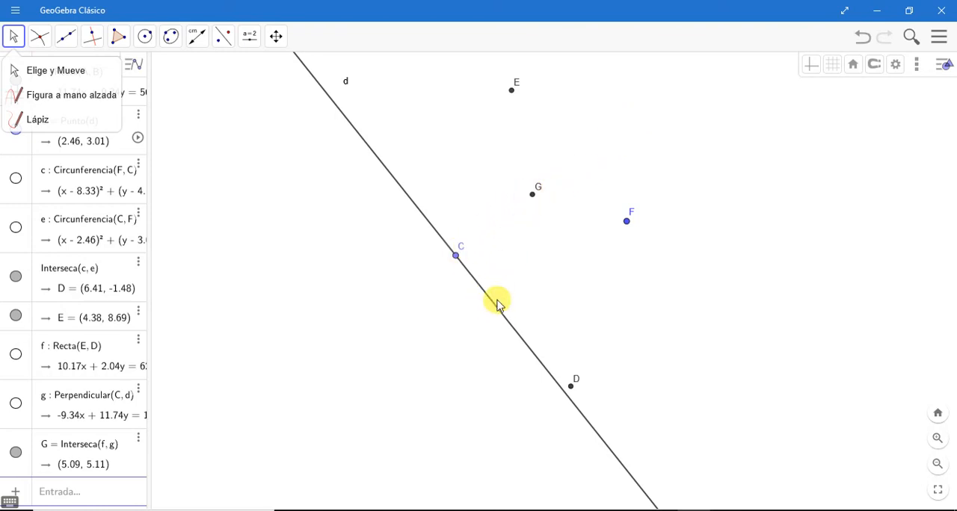
# Step: Draw one segment from C to G and another from G to F
pyautogui.click(67, 38)
pyautogui.click(91, 98)
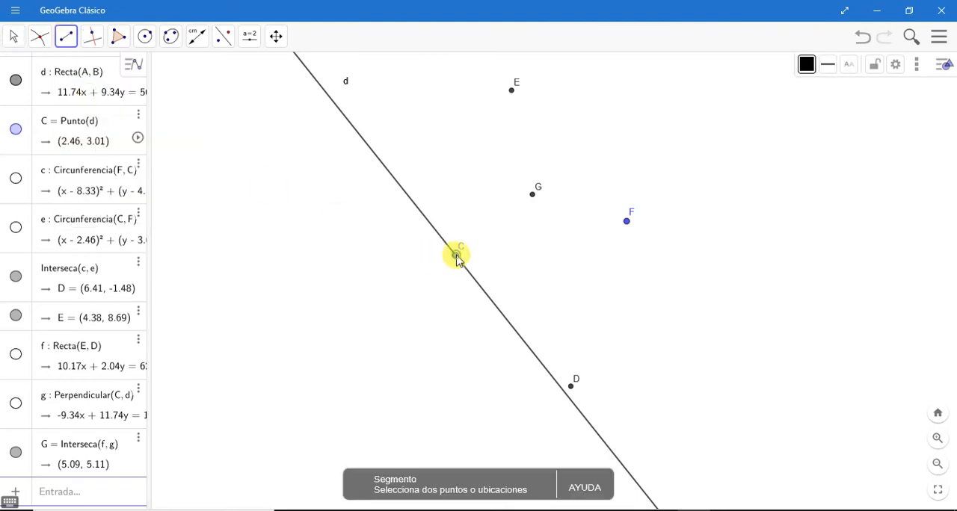
pyautogui.click(457, 257)
pyautogui.click(533, 197)
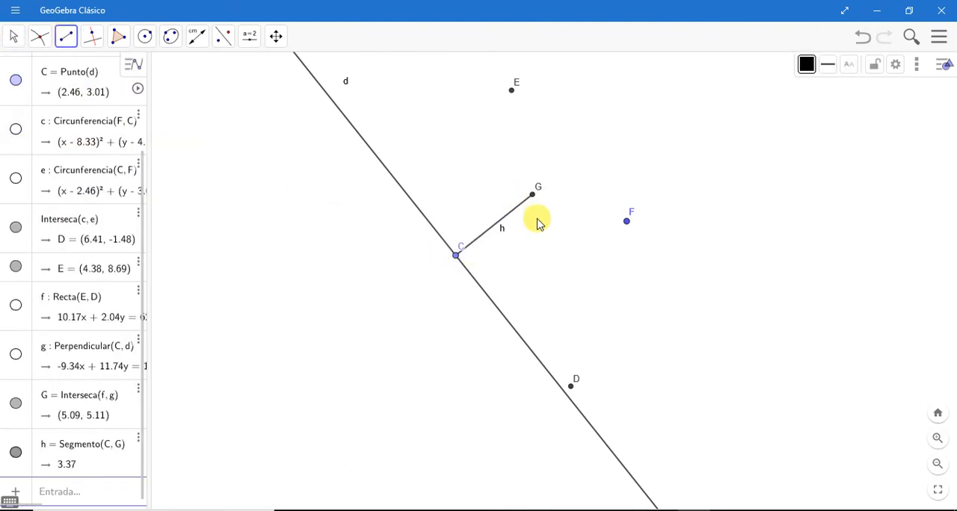
pyautogui.click(627, 222)
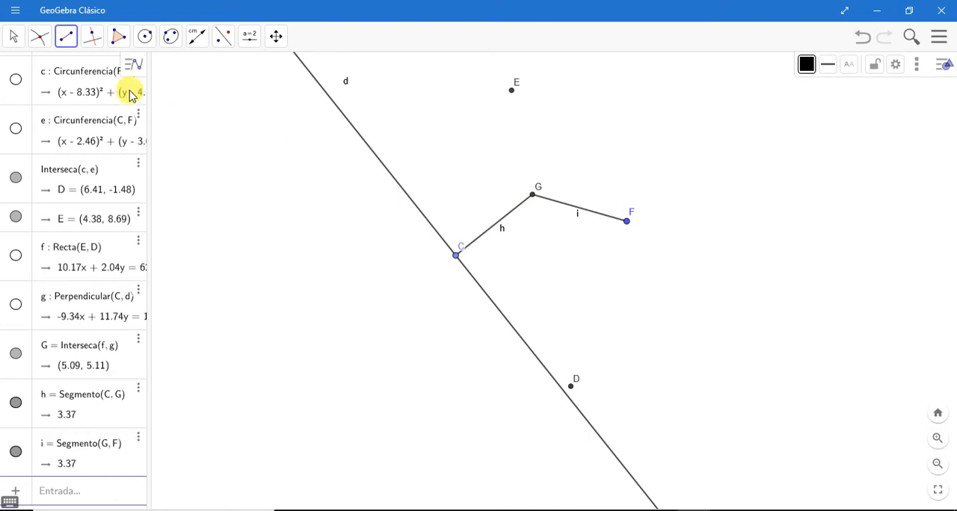
# Step: Format segment h between C and G in orange with a dotted line style
pyautogui.click(15, 38)
pyautogui.click(39, 35)
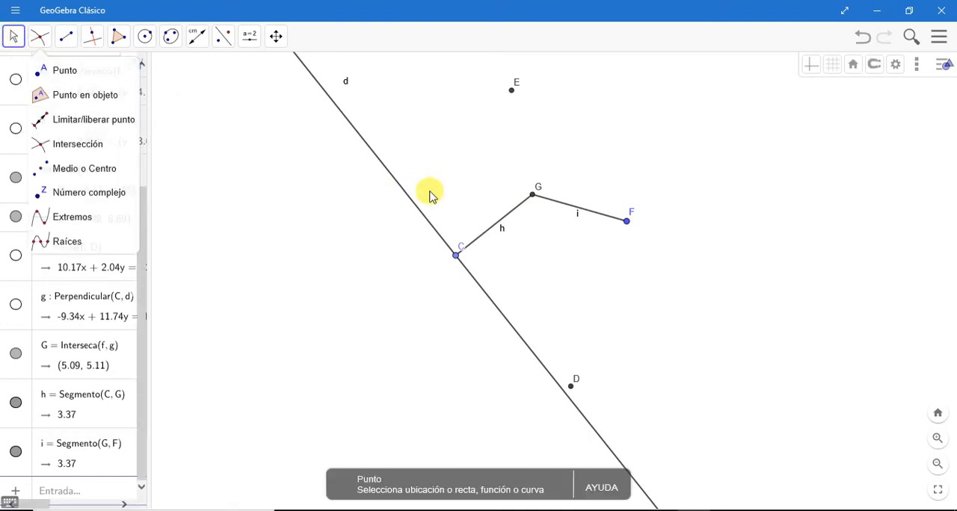
pyautogui.click(512, 217)
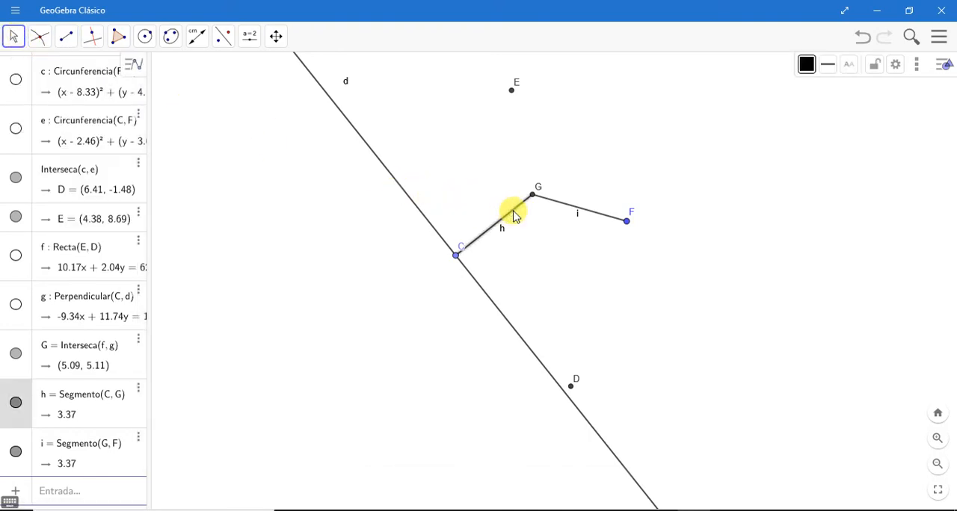
pyautogui.click(806, 66)
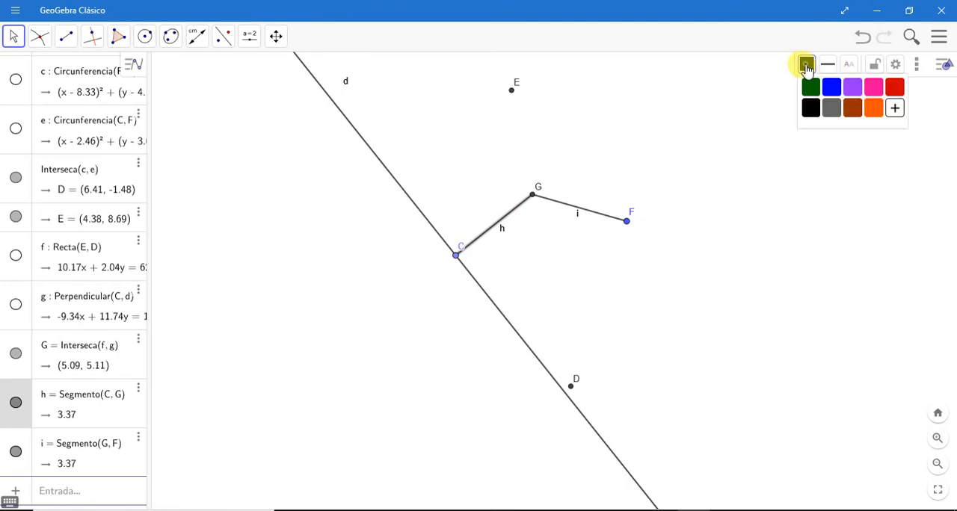
pyautogui.click(868, 110)
pyautogui.click(828, 66)
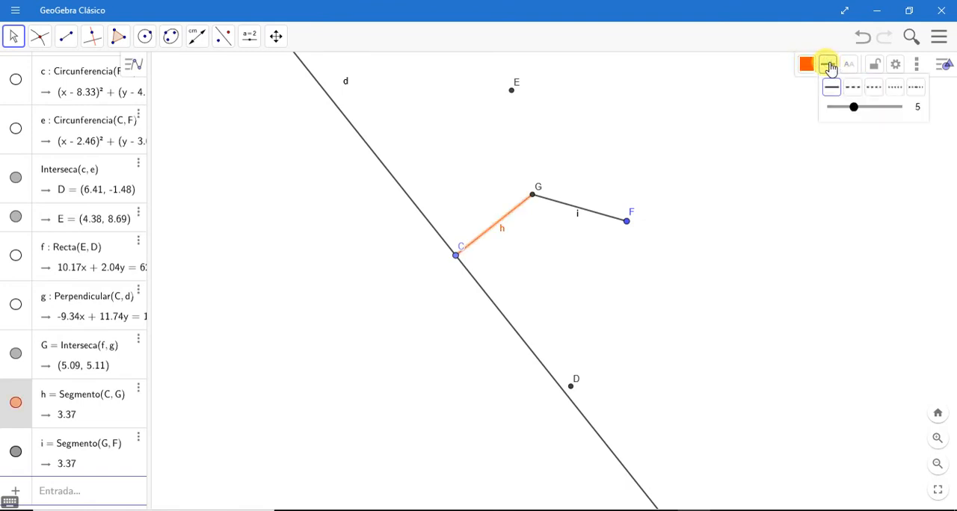
pyautogui.click(895, 88)
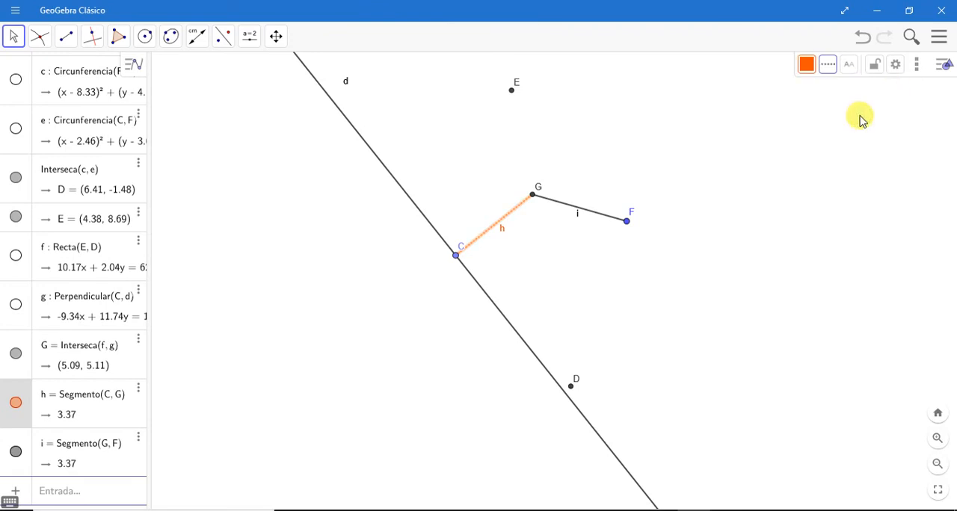
# Step: Format segment i between G and F in orange with a dotted line style, and deselect it
pyautogui.click(571, 213)
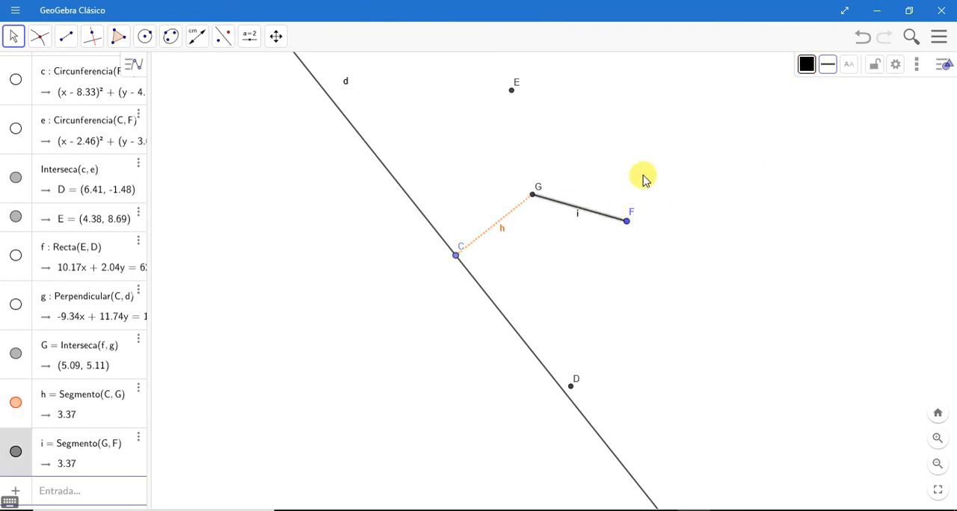
pyautogui.click(806, 66)
pyautogui.click(874, 110)
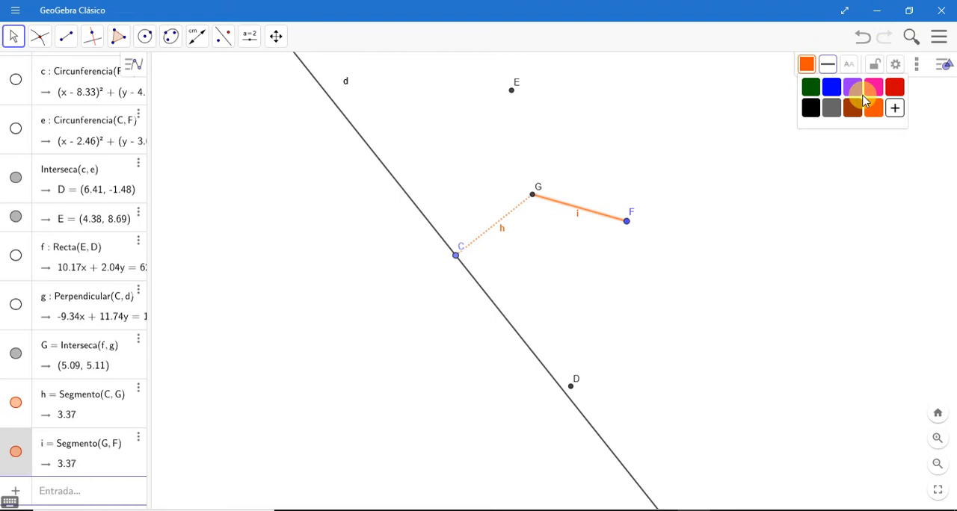
pyautogui.click(828, 65)
pyautogui.click(893, 90)
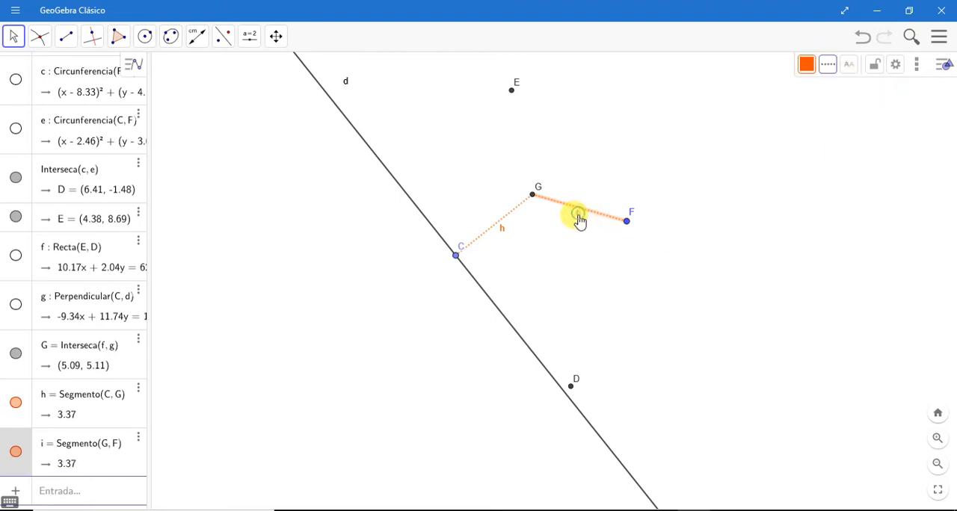
pyautogui.click(731, 239)
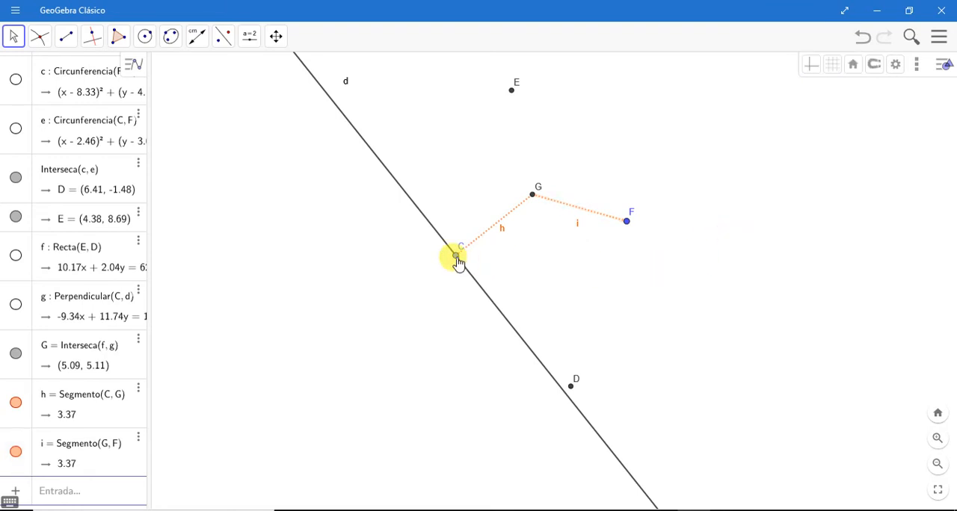
# Step: Hide points D and E, and turn on the trace for point G
pyautogui.moveTo(458, 262); pyautogui.dragTo(458, 283)
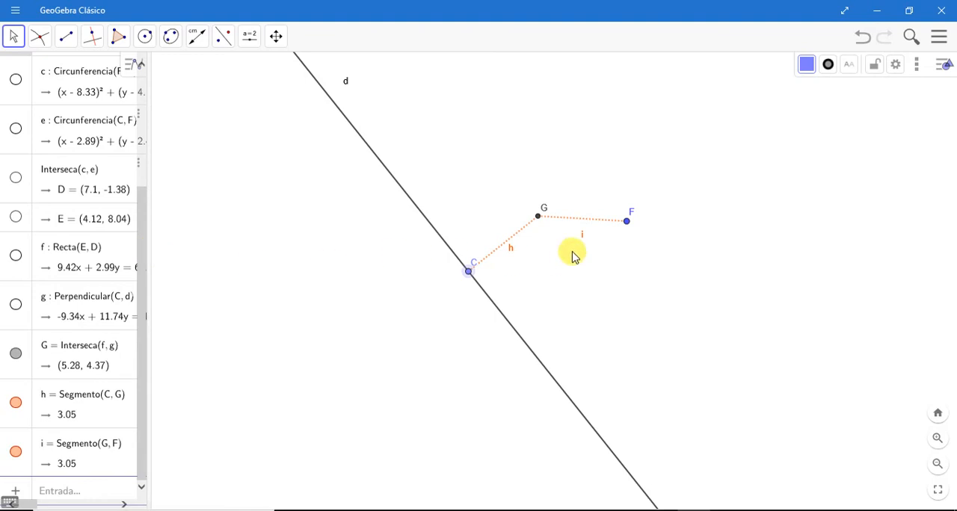
pyautogui.rightClick(537, 218)
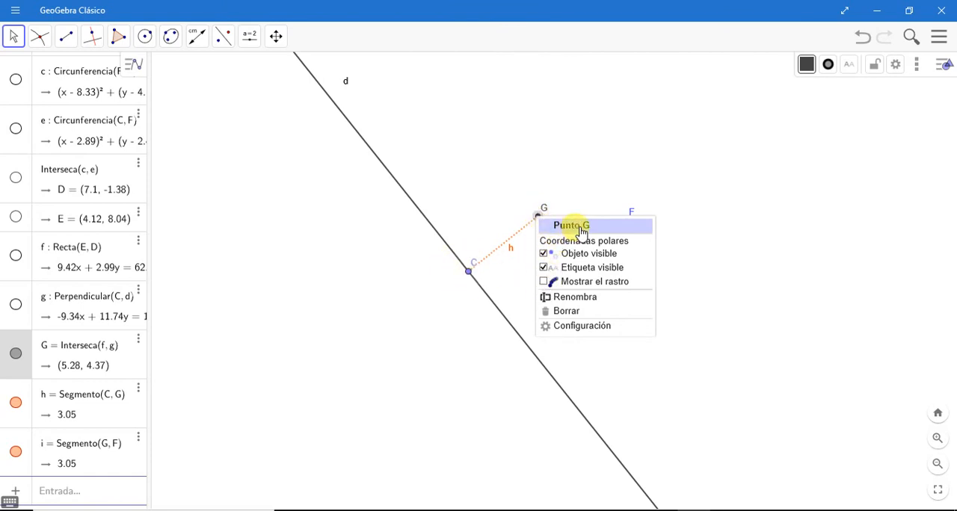
pyautogui.click(544, 281)
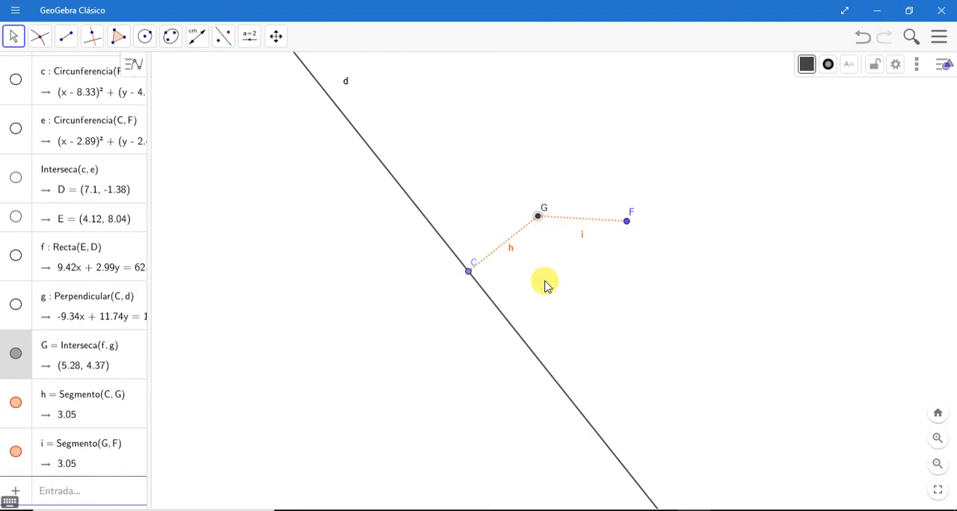
pyautogui.click(459, 278)
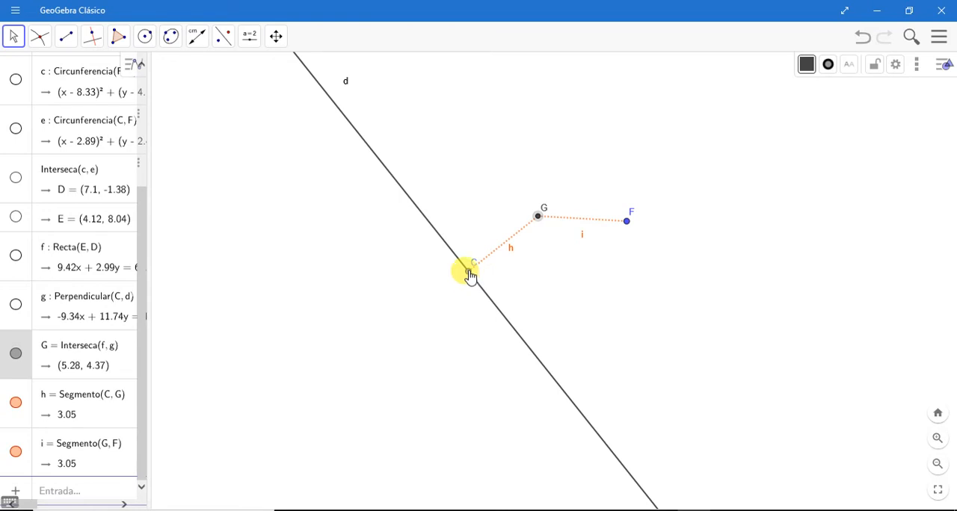
# Step: Move point C back and forth along line d so that point G traces a wide stretch of the parabola
pyautogui.moveTo(469, 275); pyautogui.dragTo(428, 222)
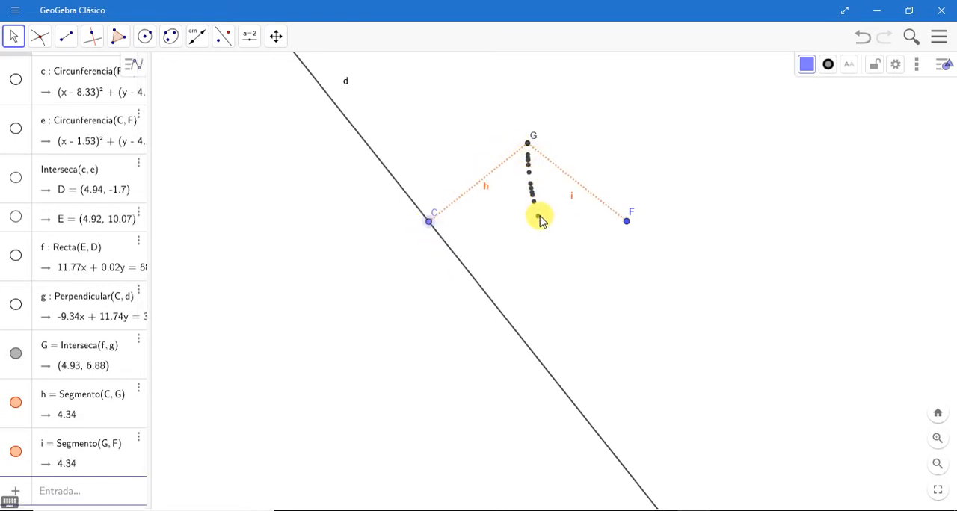
pyautogui.moveTo(433, 225)
pyautogui.mouseDown()
pyautogui.moveTo(451, 267)
pyautogui.moveTo(489, 294)
pyautogui.moveTo(522, 346)
pyautogui.moveTo(573, 394)
pyautogui.moveTo(613, 491)
pyautogui.moveTo(583, 438)
pyautogui.moveTo(591, 446)
pyautogui.mouseUp()
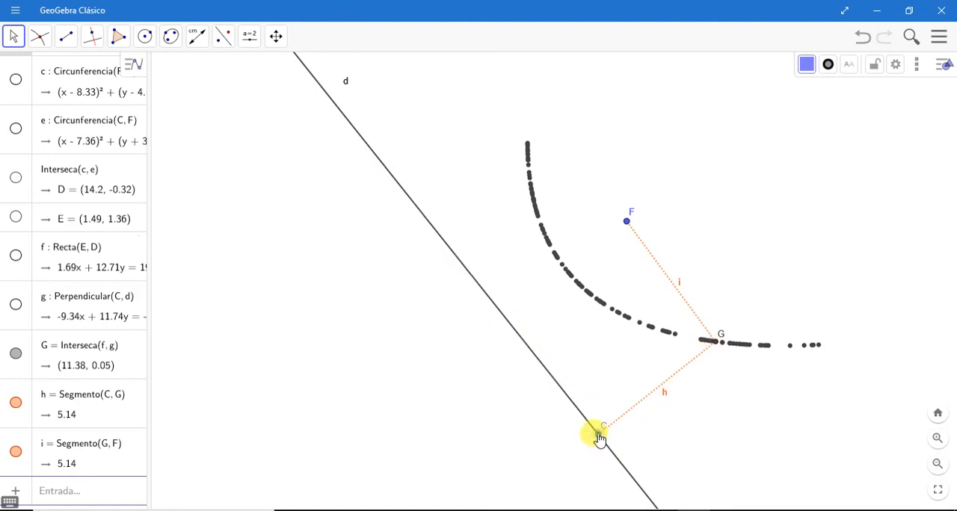
pyautogui.moveTo(600, 439); pyautogui.dragTo(439, 280)
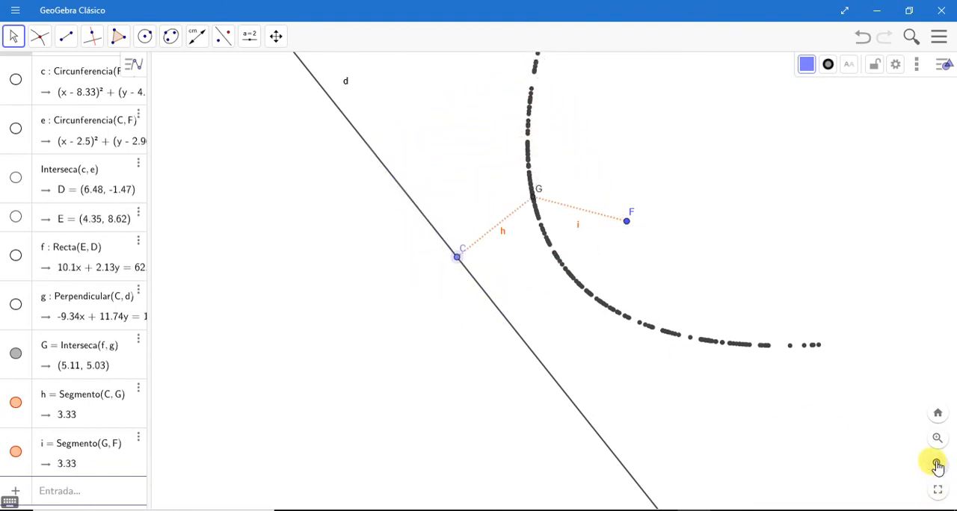
pyautogui.click(937, 465)
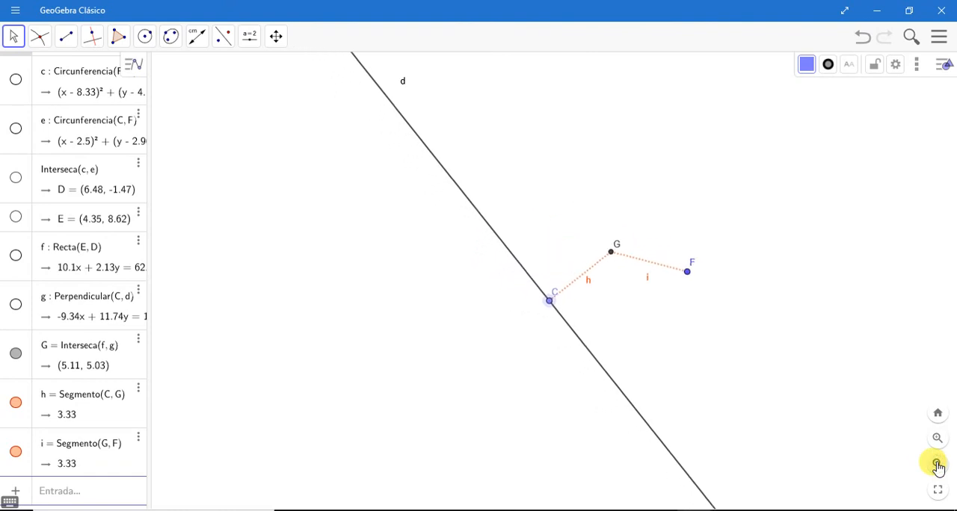
pyautogui.moveTo(819, 399); pyautogui.dragTo(686, 388)
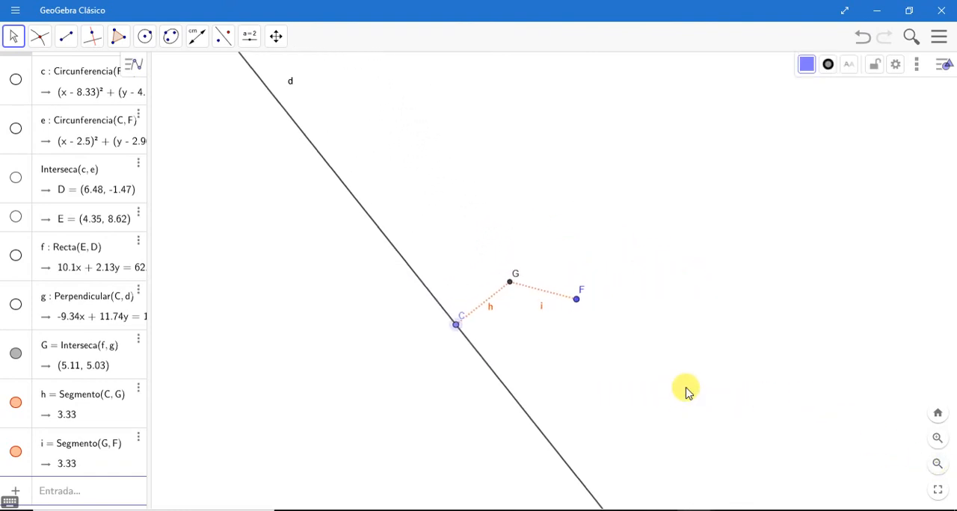
pyautogui.moveTo(469, 329)
pyautogui.mouseDown()
pyautogui.moveTo(364, 208)
pyautogui.moveTo(380, 276)
pyautogui.moveTo(409, 313)
pyautogui.moveTo(546, 399)
pyautogui.moveTo(899, 367)
pyautogui.moveTo(917, 378)
pyautogui.moveTo(733, 384)
pyautogui.mouseUp()
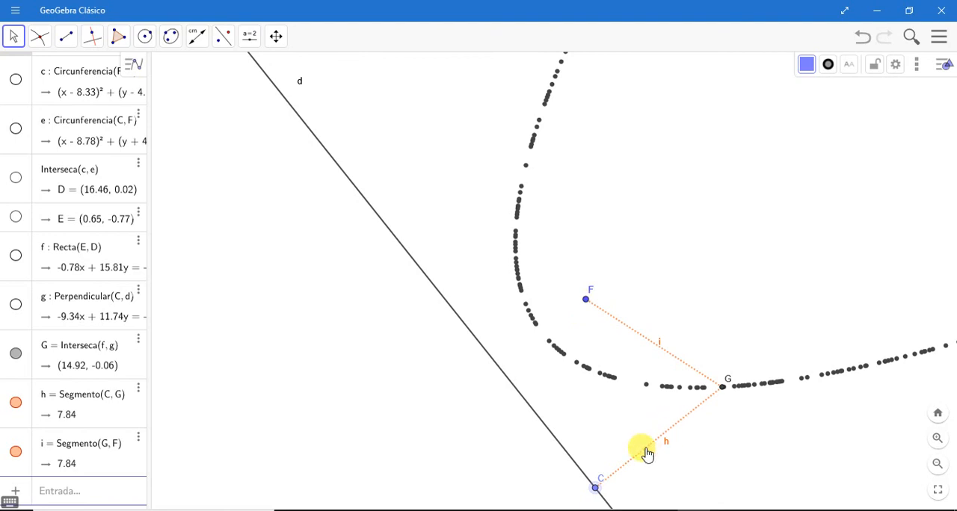
pyautogui.moveTo(598, 488); pyautogui.dragTo(403, 292)
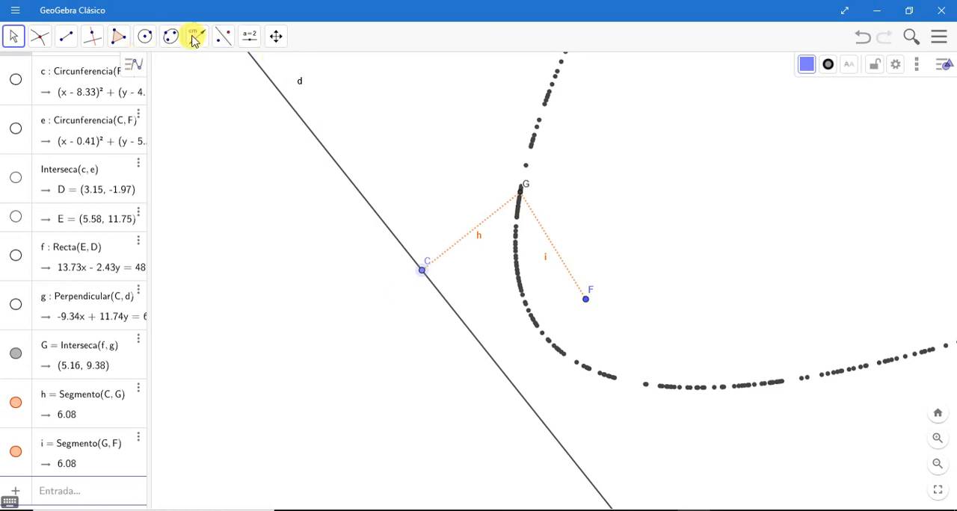
# Step: Display the lengths of segments h and i with the Distance or Length tool, and move point C along line d to compare them
pyautogui.click(197, 38)
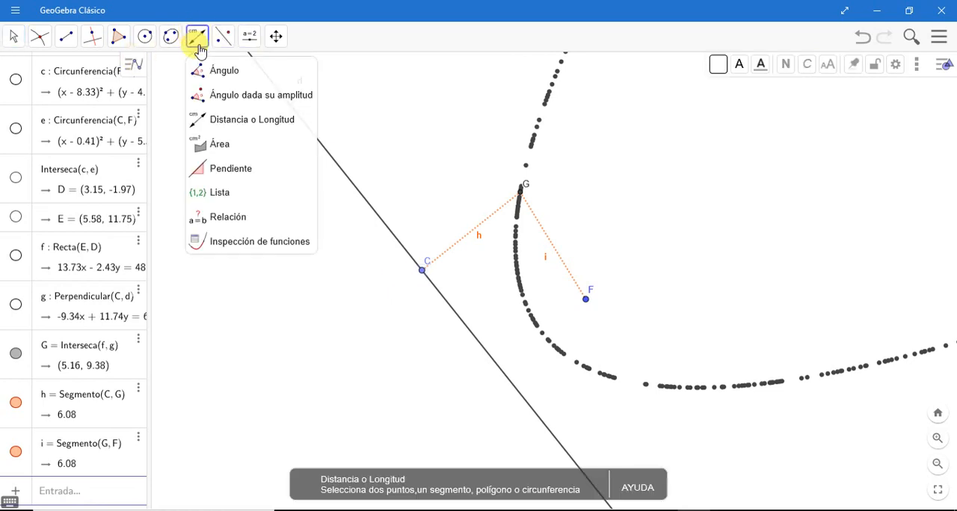
pyautogui.click(228, 122)
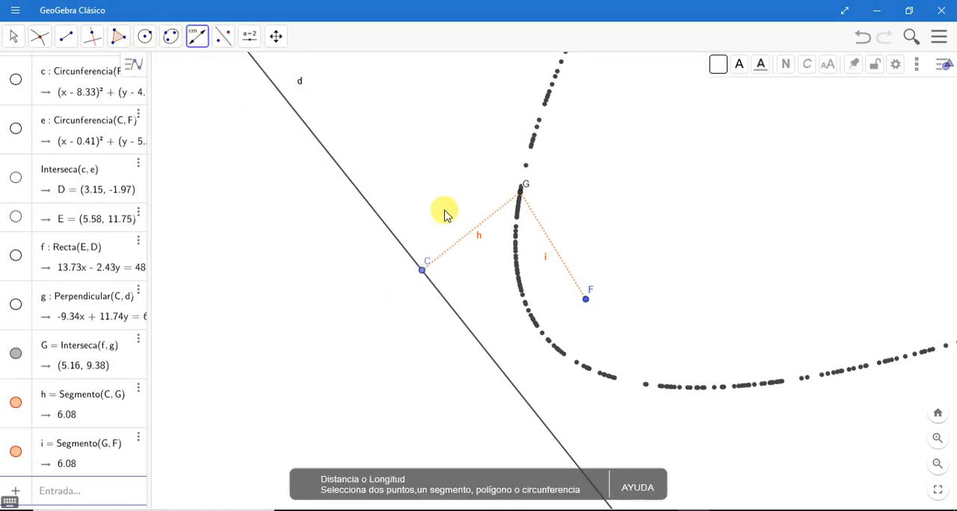
pyautogui.click(472, 234)
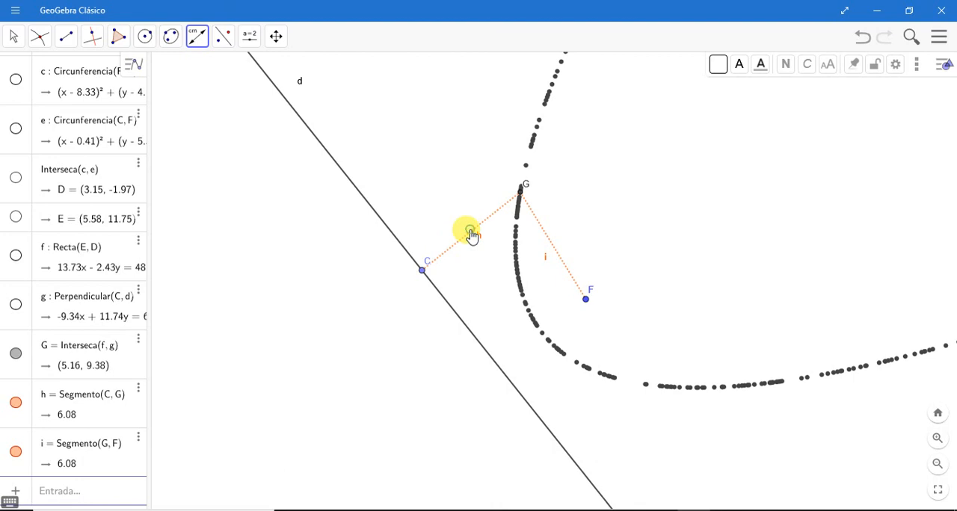
pyautogui.click(560, 263)
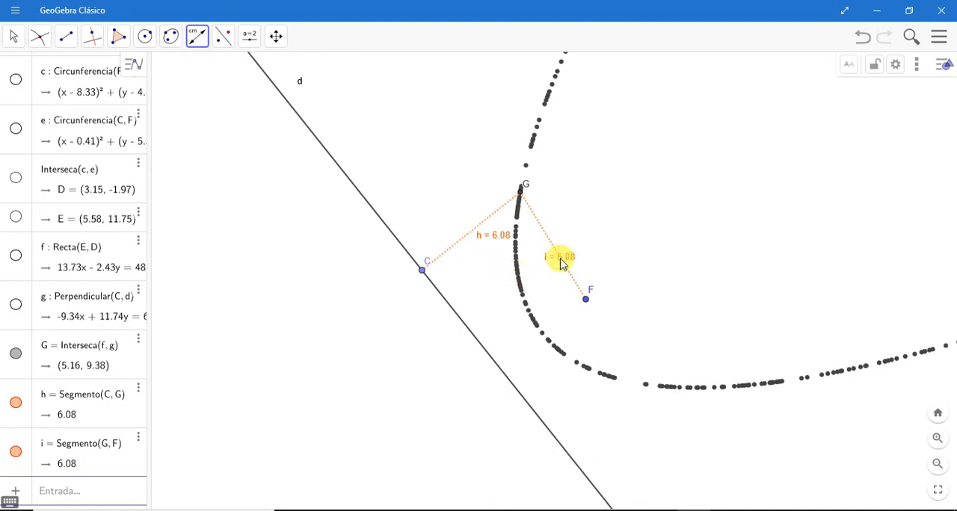
pyautogui.click(14, 35)
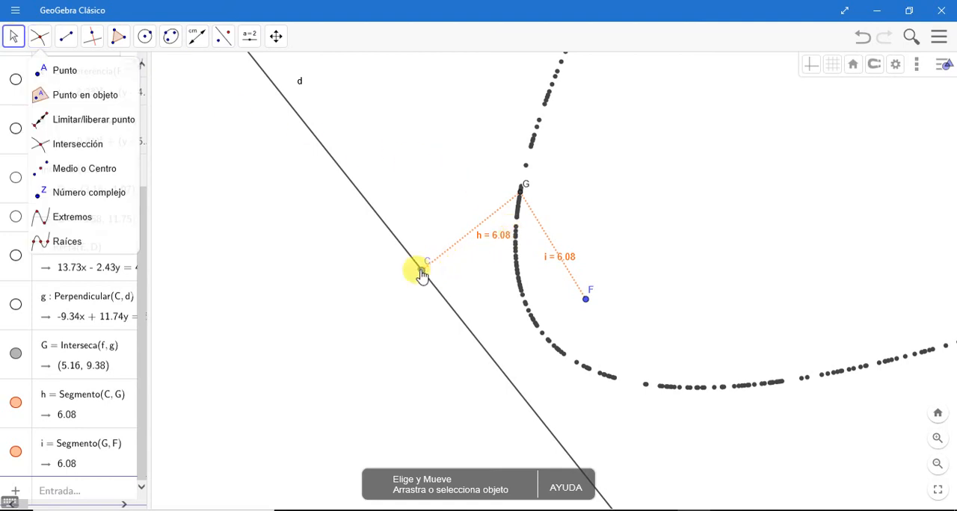
pyautogui.moveTo(423, 275); pyautogui.dragTo(502, 255)
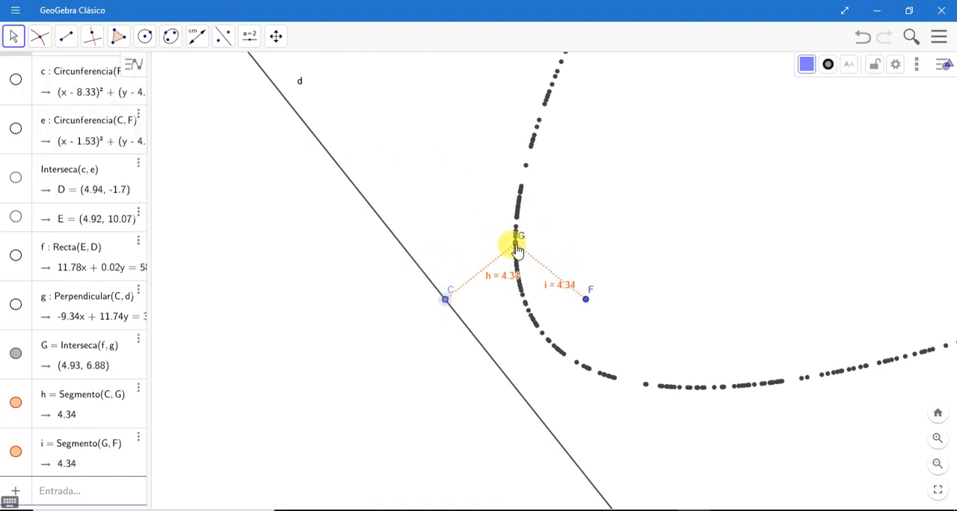
# Step: Format point G as a blue filled diamond of size 7, and move point C along line d to retrace the parabola in that style
pyautogui.click(515, 247)
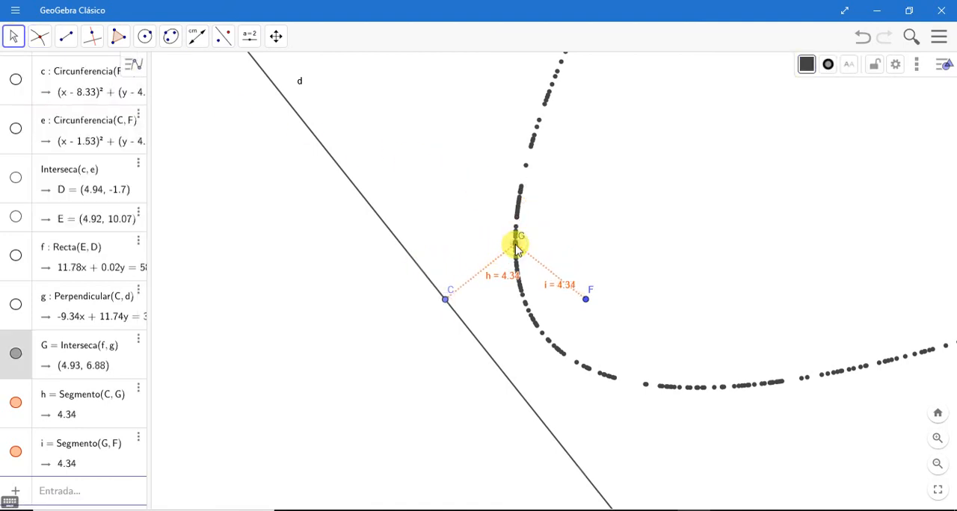
pyautogui.click(826, 66)
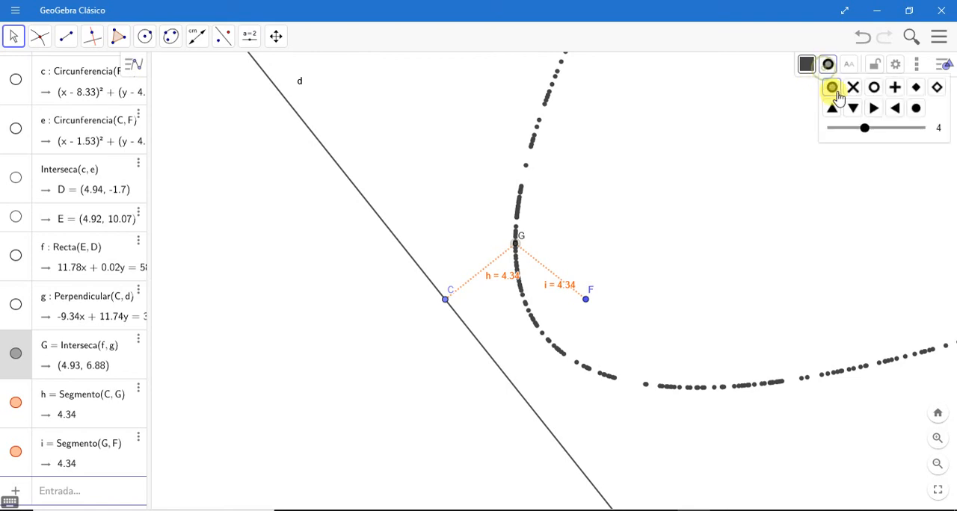
pyautogui.click(917, 89)
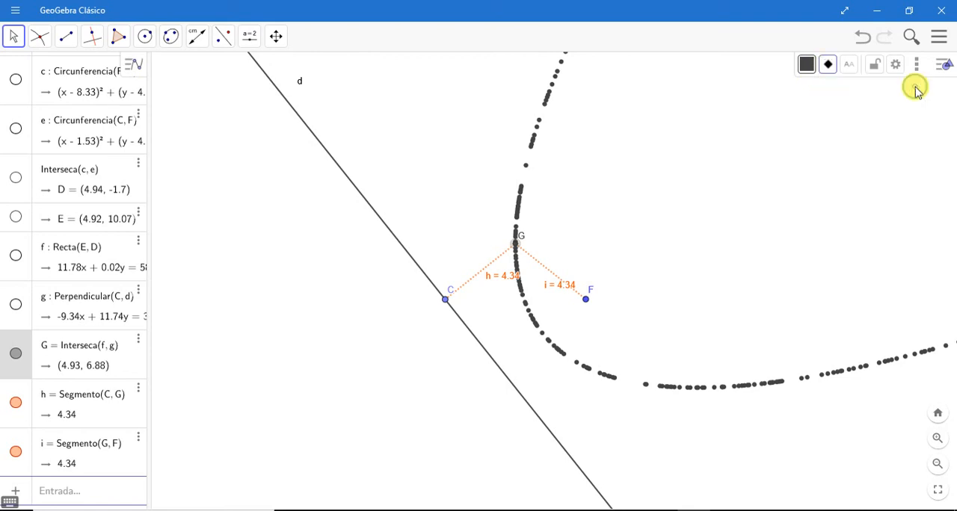
pyautogui.click(829, 64)
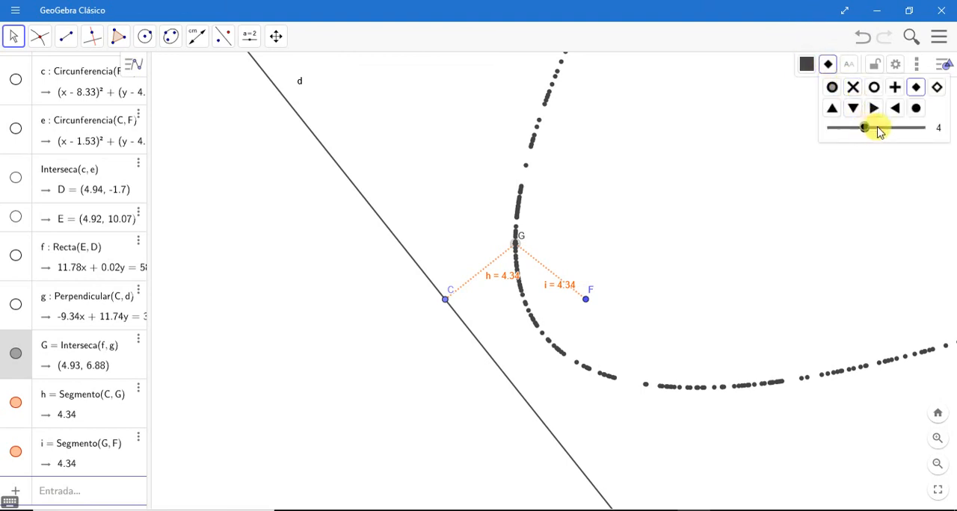
pyautogui.moveTo(879, 131); pyautogui.dragTo(898, 128)
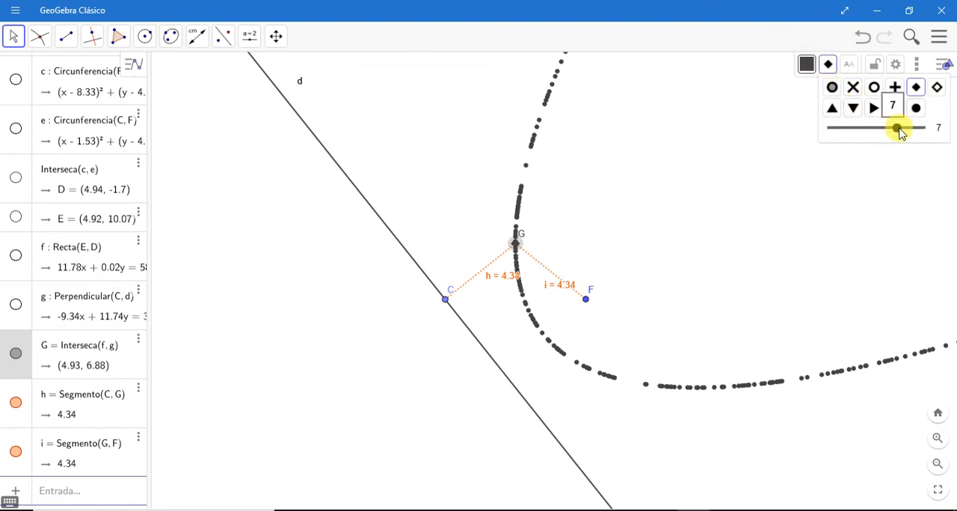
pyautogui.click(808, 65)
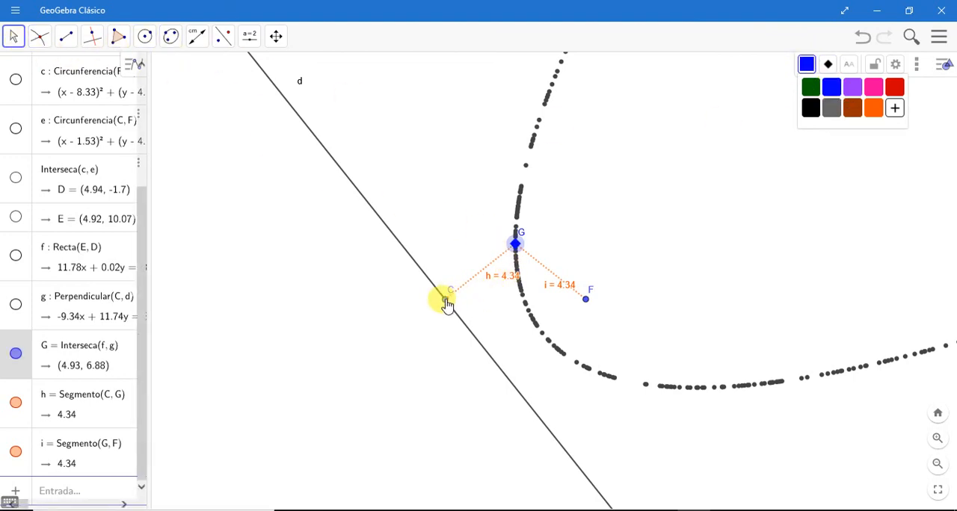
pyautogui.moveTo(446, 305)
pyautogui.mouseDown()
pyautogui.moveTo(391, 220)
pyautogui.moveTo(427, 308)
pyautogui.moveTo(542, 370)
pyautogui.moveTo(741, 397)
pyautogui.moveTo(673, 387)
pyautogui.moveTo(493, 327)
pyautogui.moveTo(429, 257)
pyautogui.mouseUp()
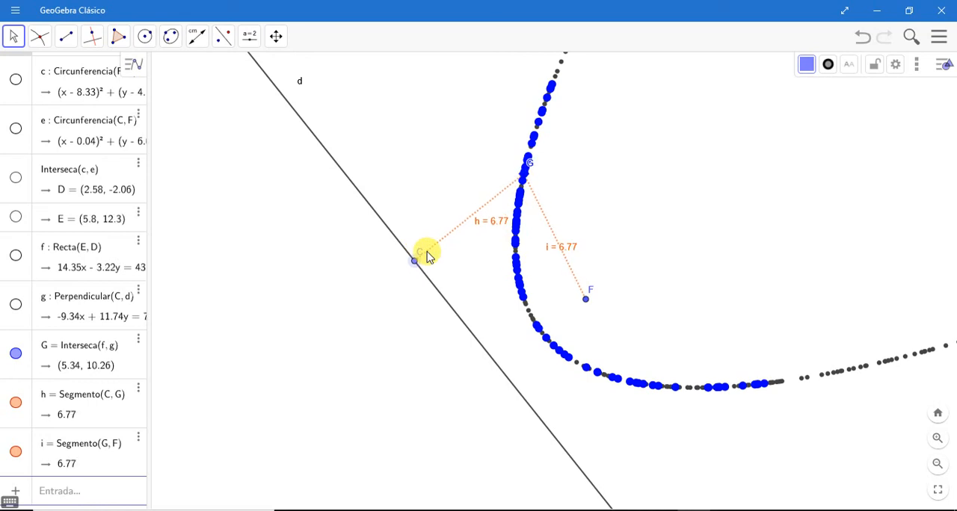